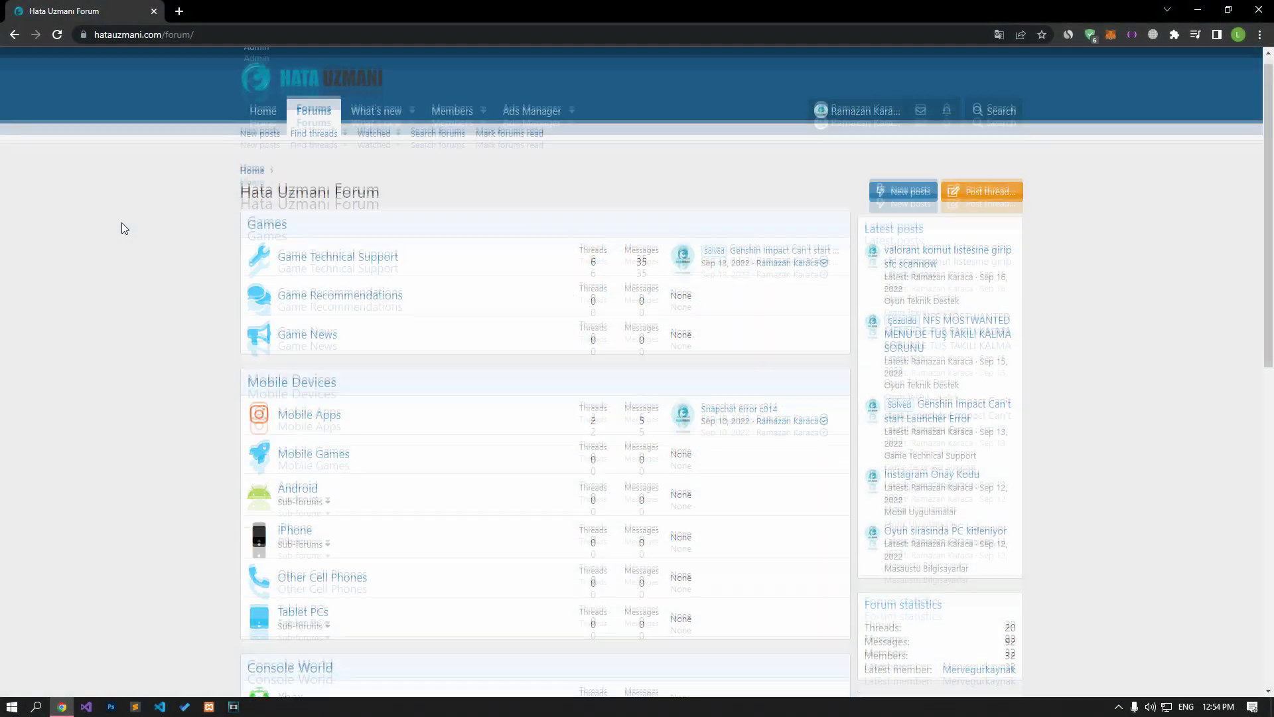
# - Scroll through the Hata Uzmanı forum page and start a new thread with Post thread
pyautogui.scroll(-10, 121, 223)
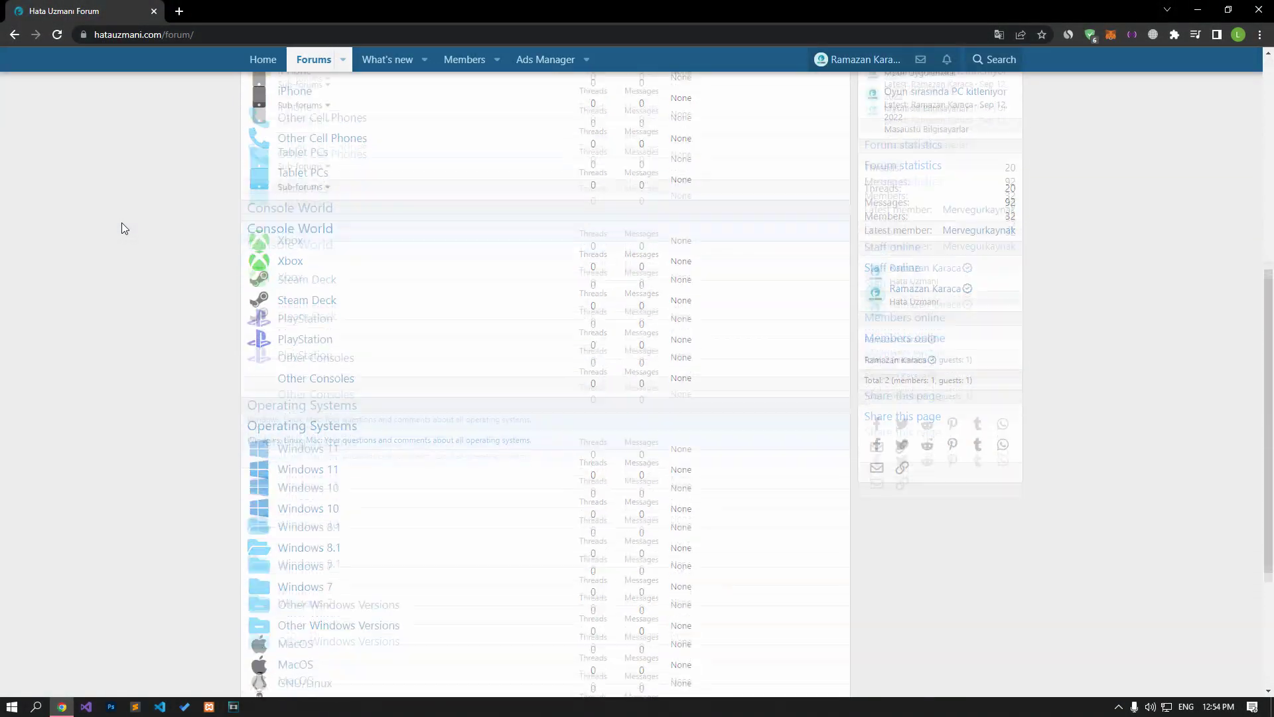
pyautogui.scroll(10, 121, 224)
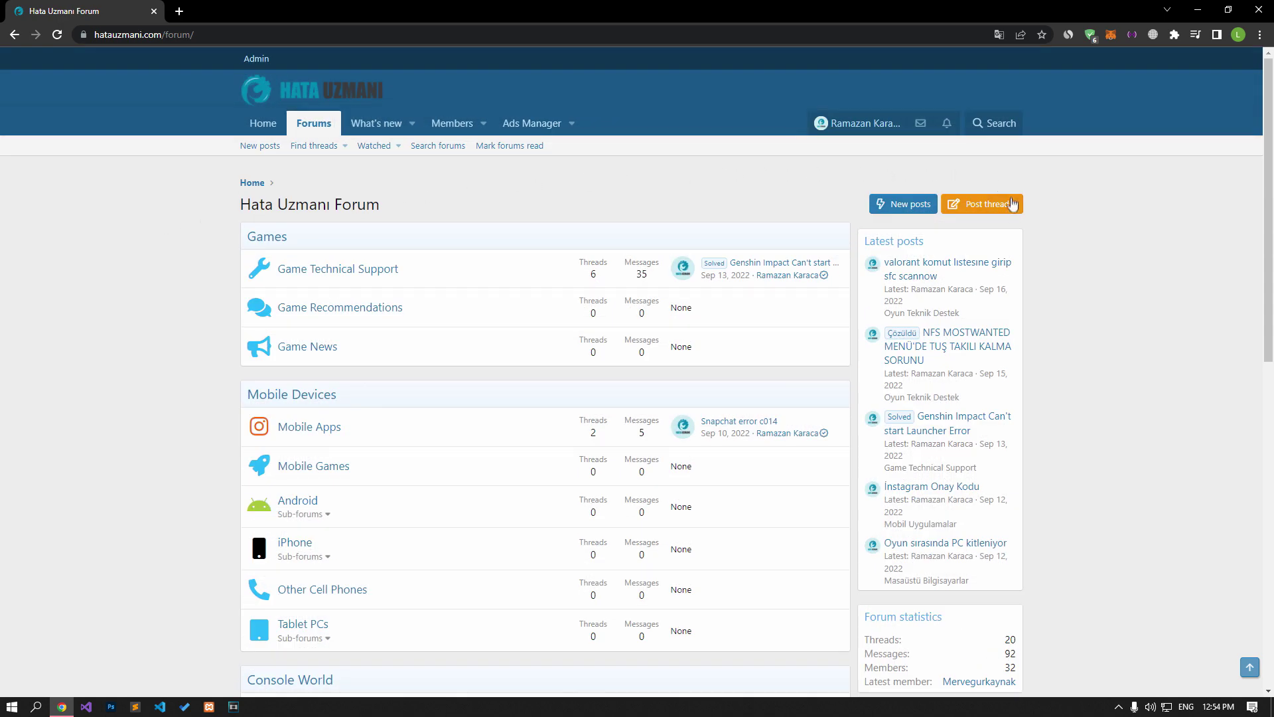
pyautogui.click(1013, 207)
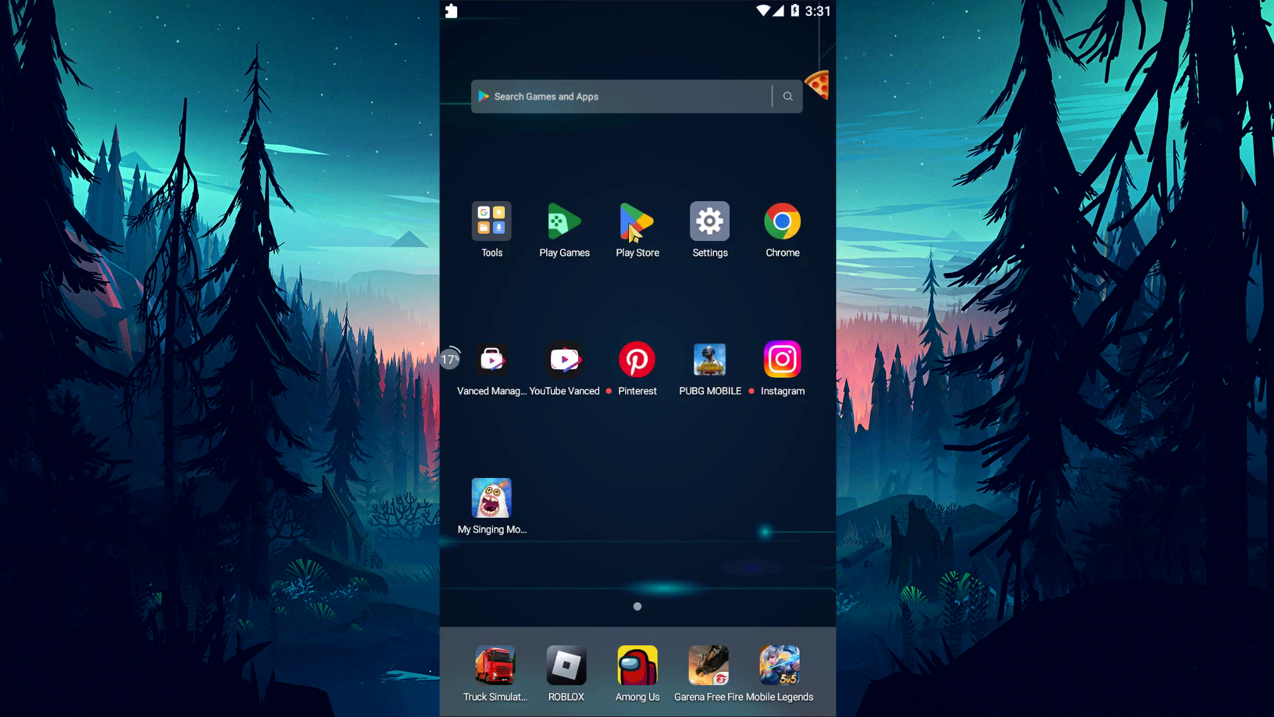
# - Search 'instagram' in Play Store and start updating Instagram (Beta)
pyautogui.click(631, 230)
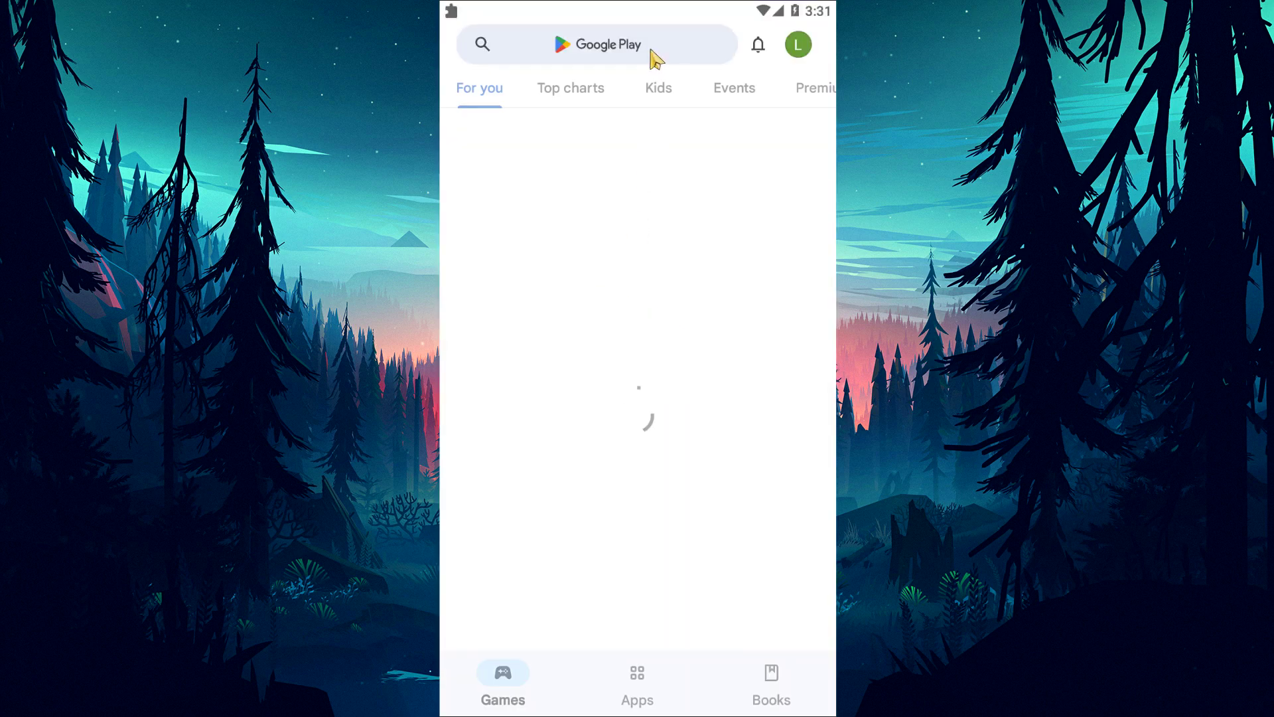
pyautogui.click(649, 52)
pyautogui.click(546, 156)
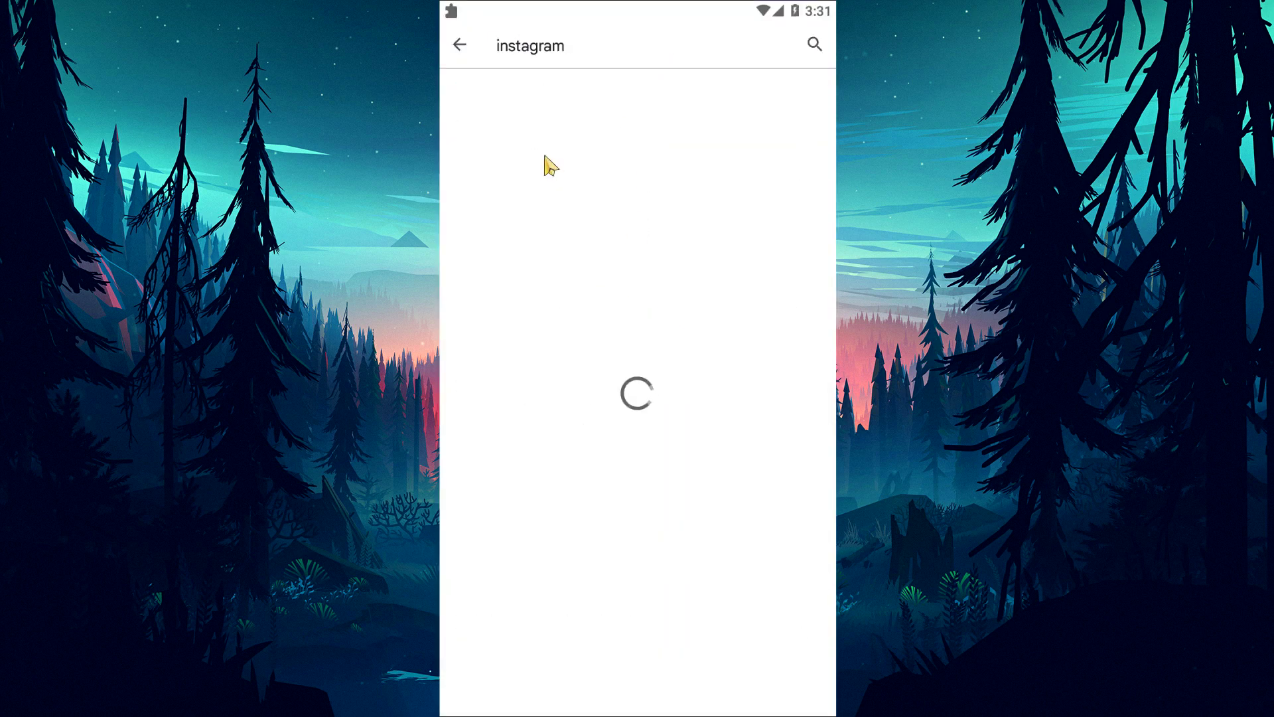
pyautogui.click(491, 122)
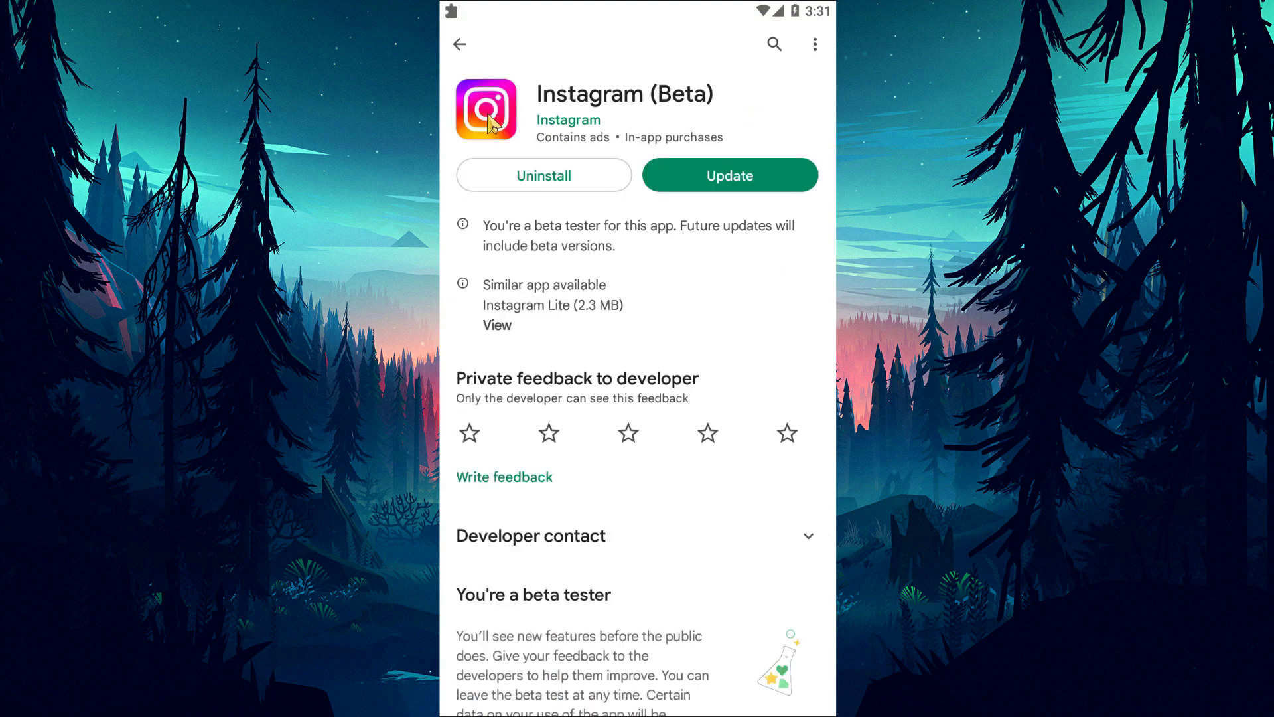
pyautogui.click(734, 177)
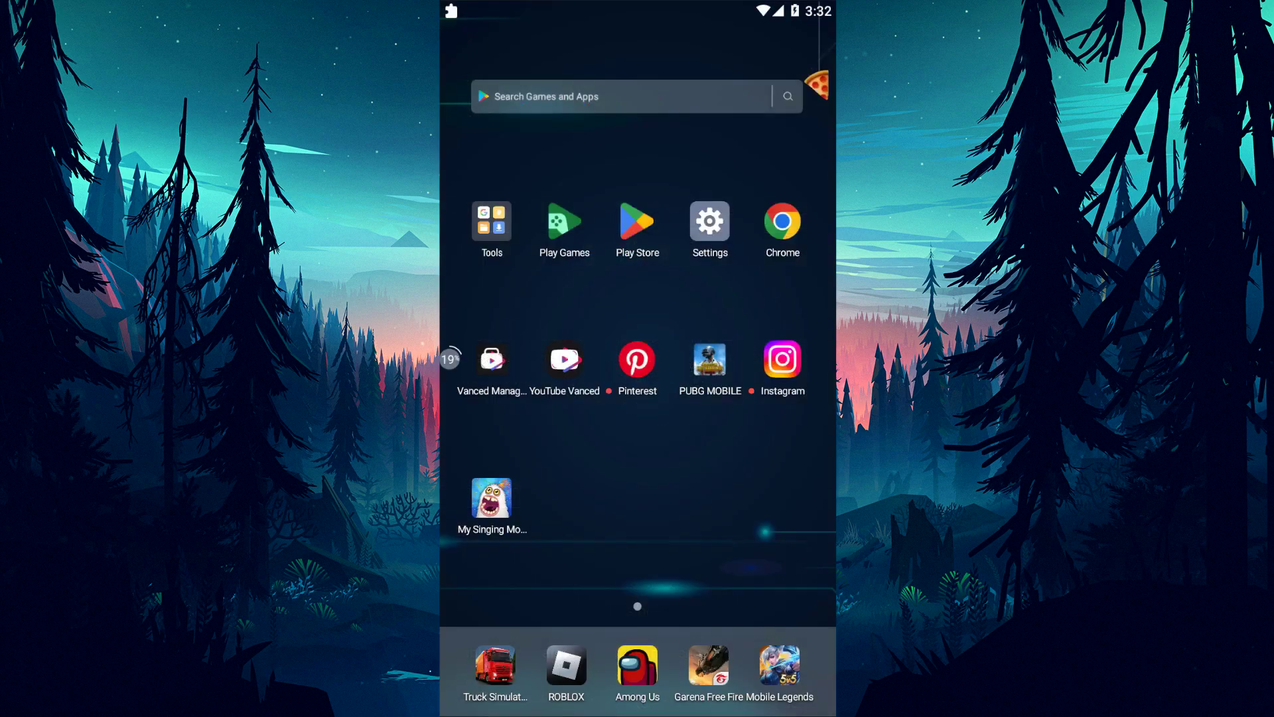
# - Clear Instagram's data under Settings > Apps > Instagram > Storage, confirming the delete prompt
pyautogui.click(712, 229)
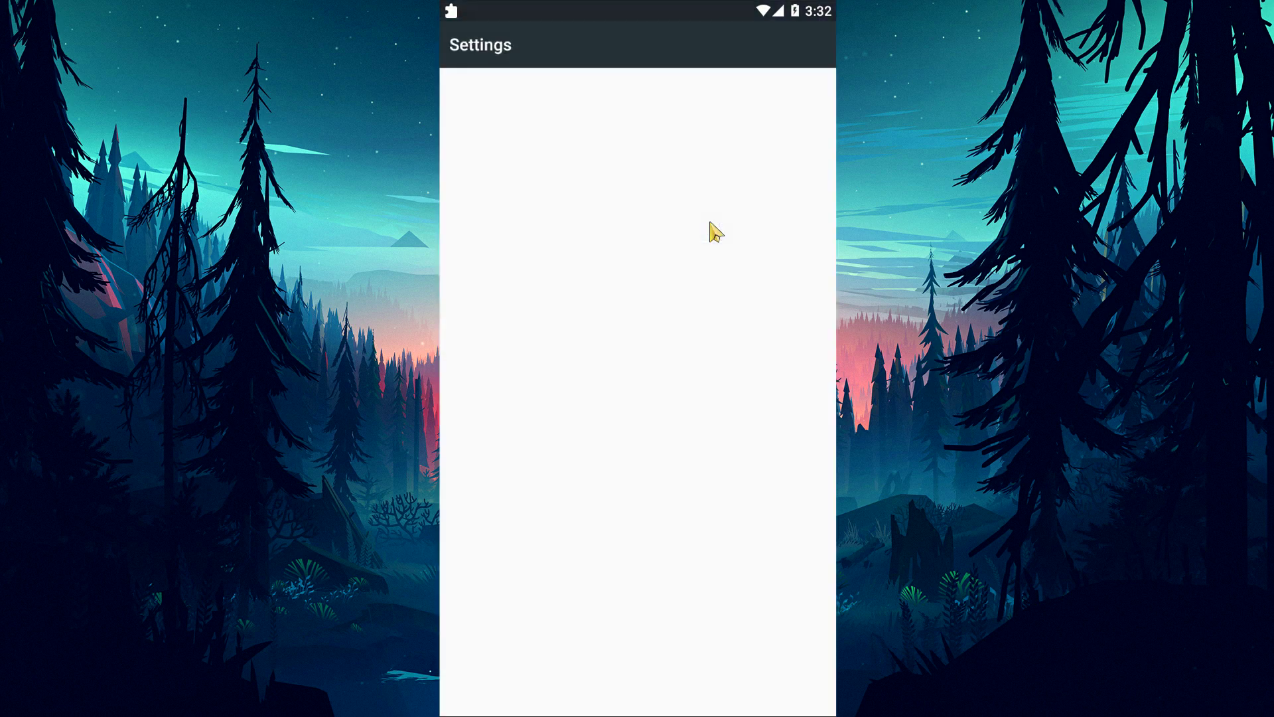
pyautogui.scroll(-5, 637, 285)
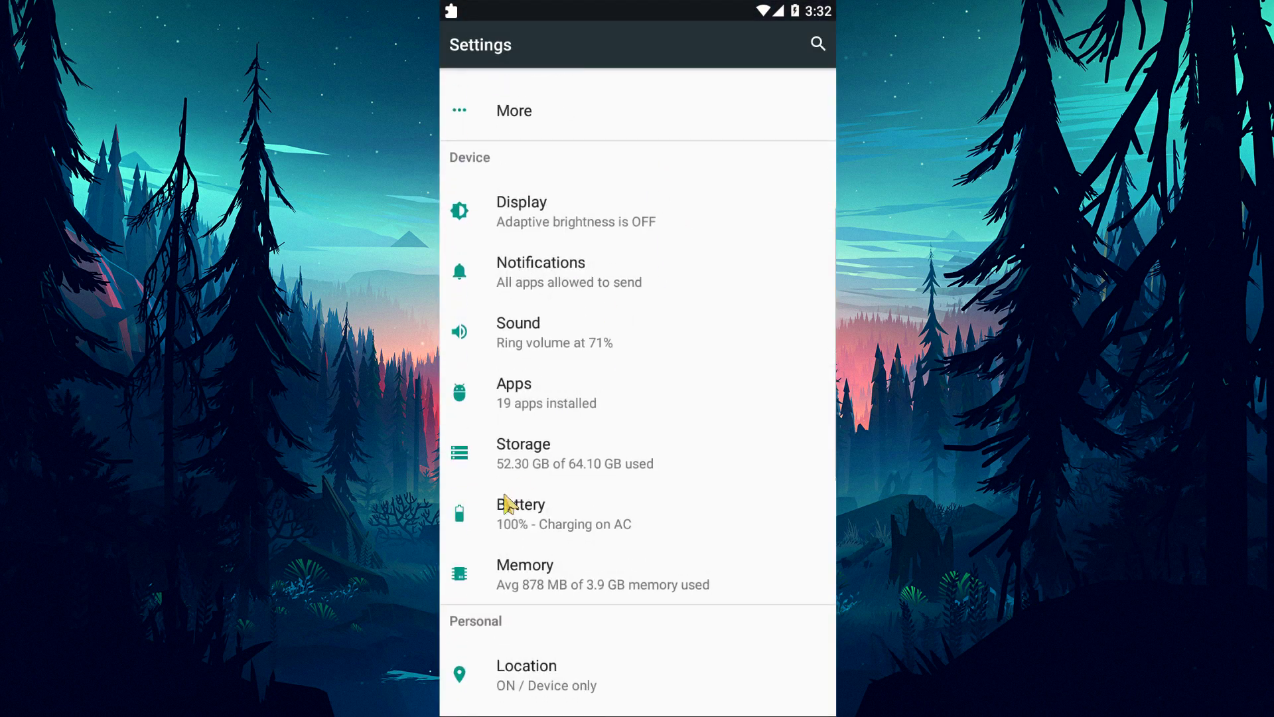
pyautogui.click(528, 405)
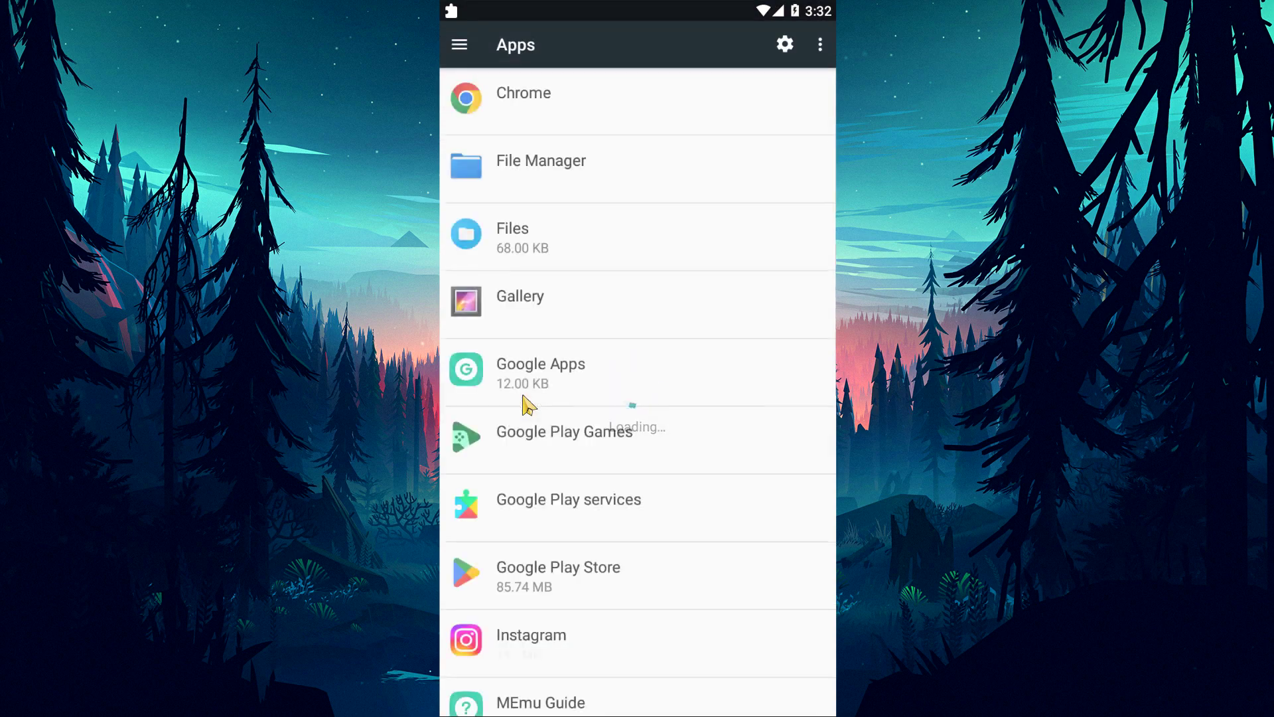
pyautogui.scroll(-3, 538, 505)
pyautogui.click(555, 464)
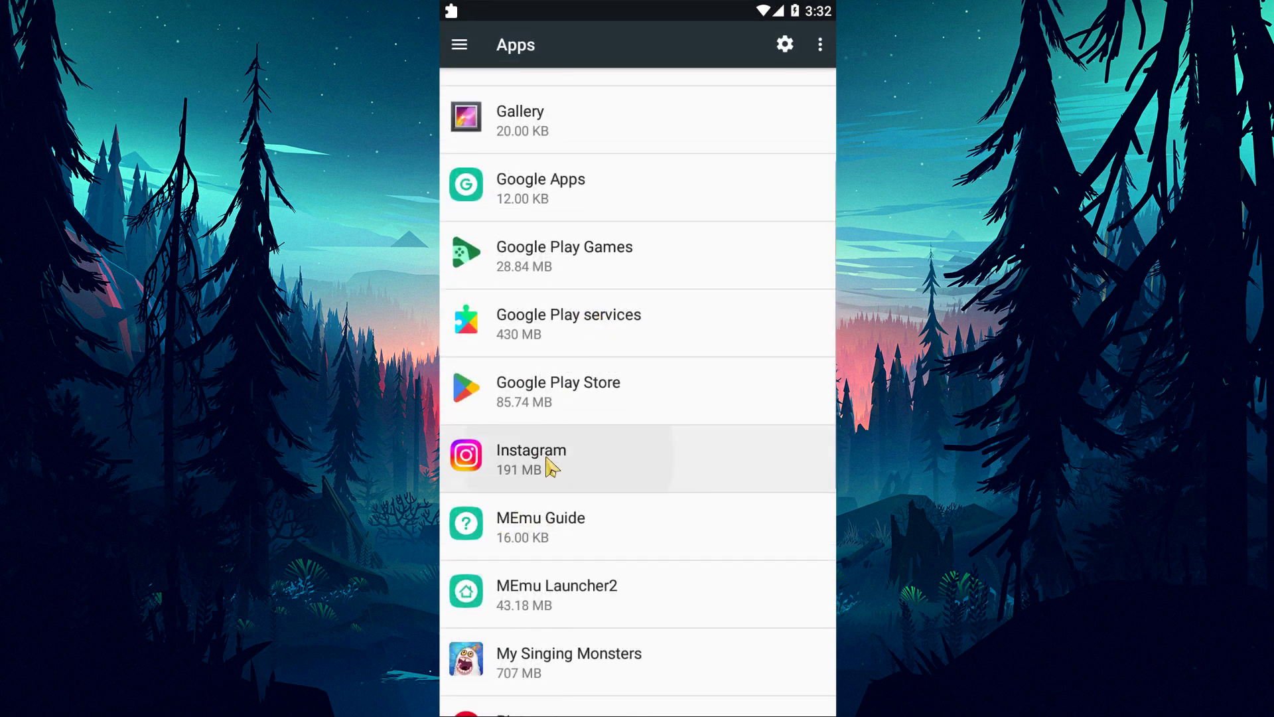
pyautogui.click(524, 226)
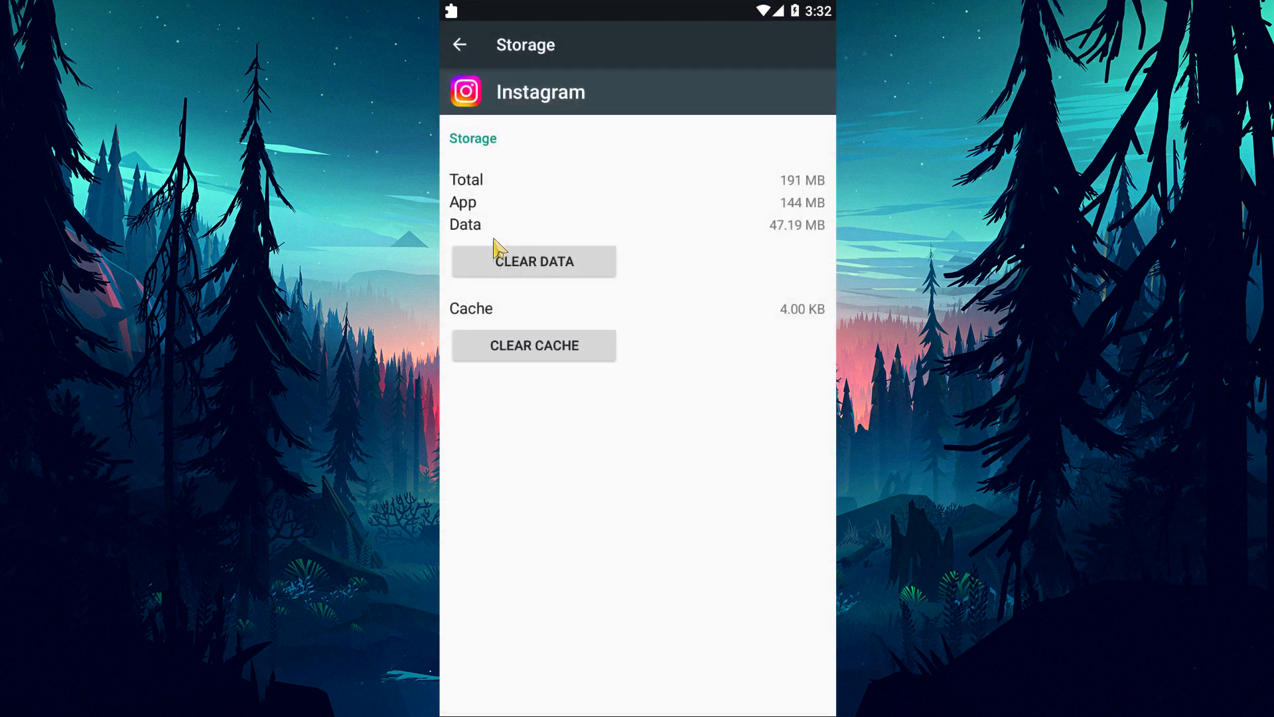
pyautogui.click(538, 264)
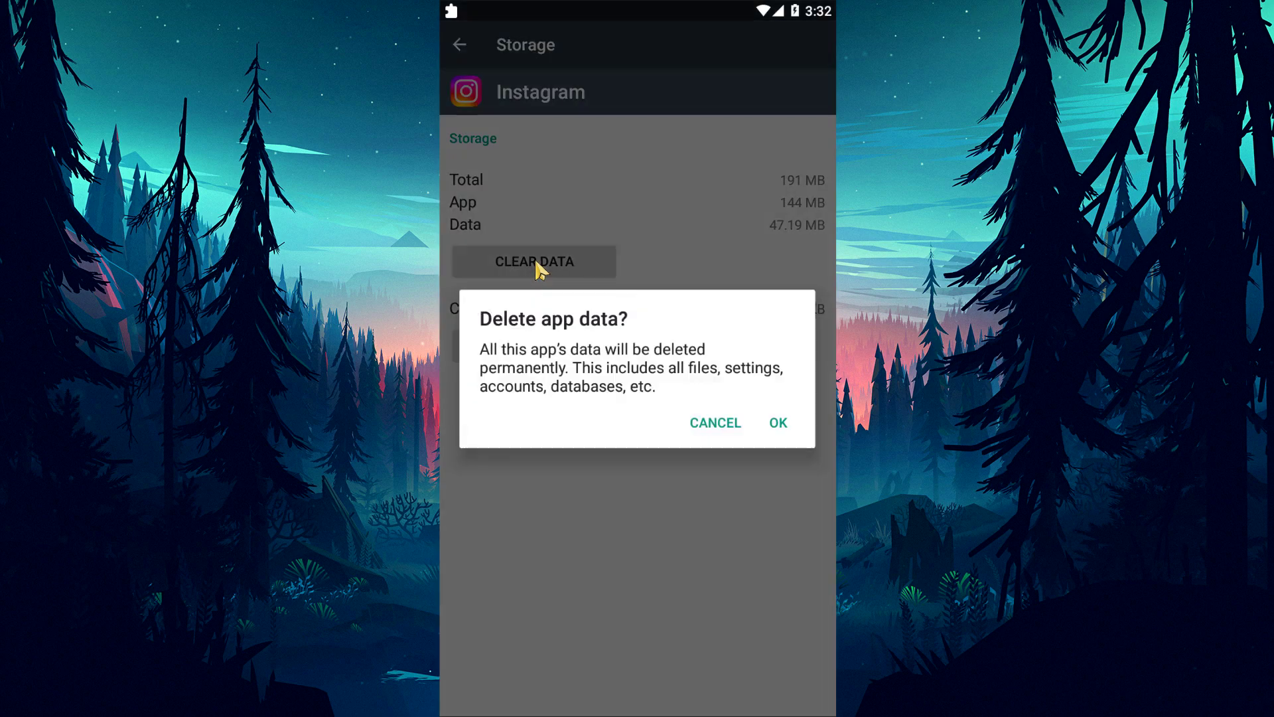
pyautogui.click(778, 425)
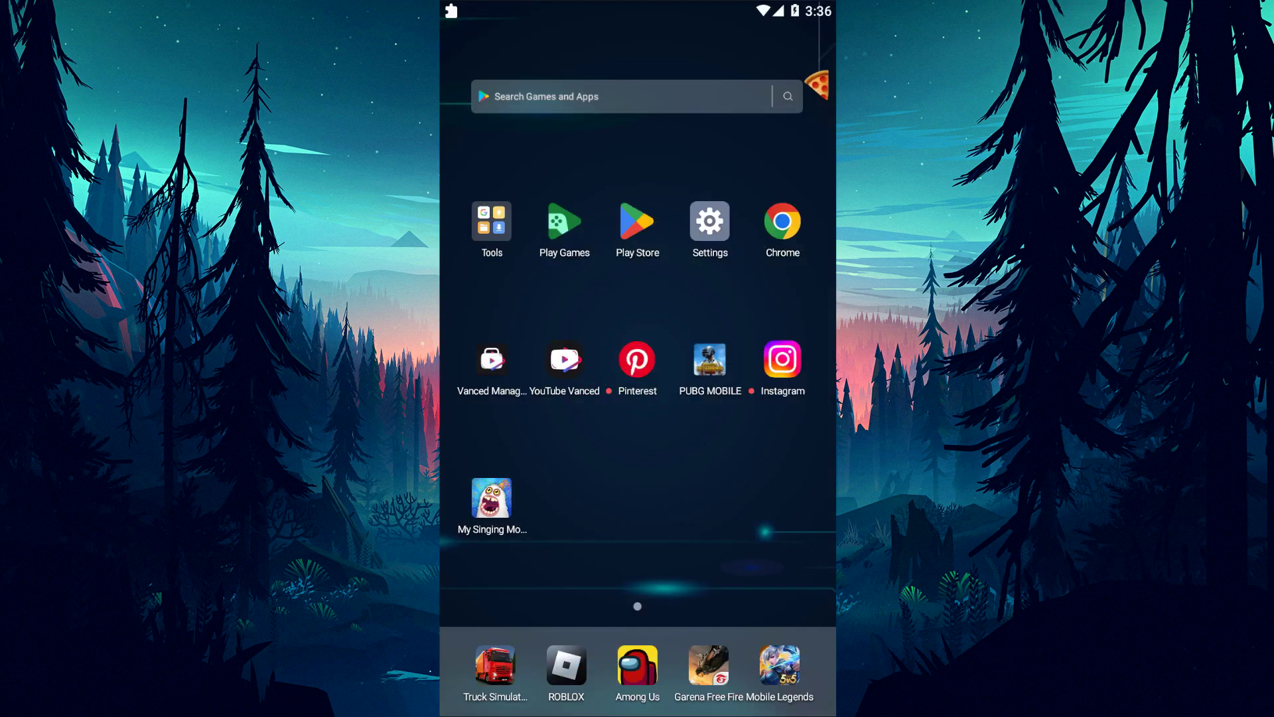
# - Uninstall Instagram from the home screen, then install Instagram (Beta) again from Play Store
pyautogui.click(771, 367)
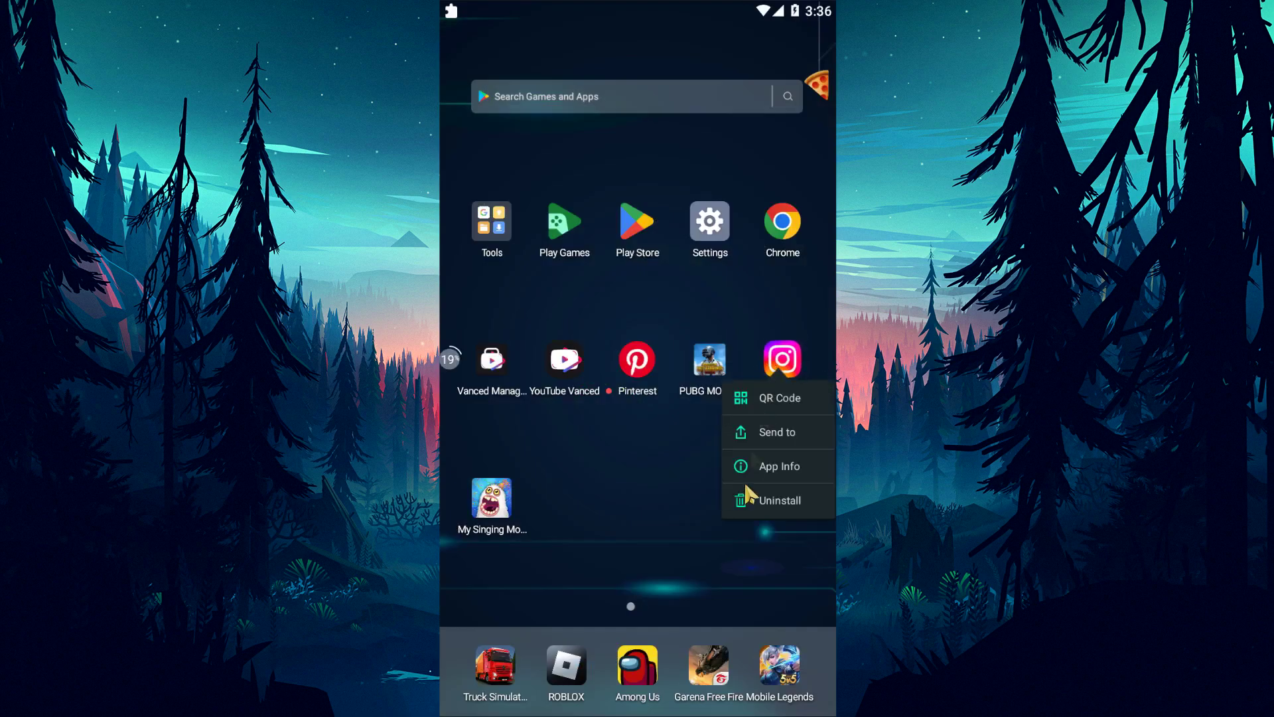
pyautogui.click(771, 498)
pyautogui.click(777, 415)
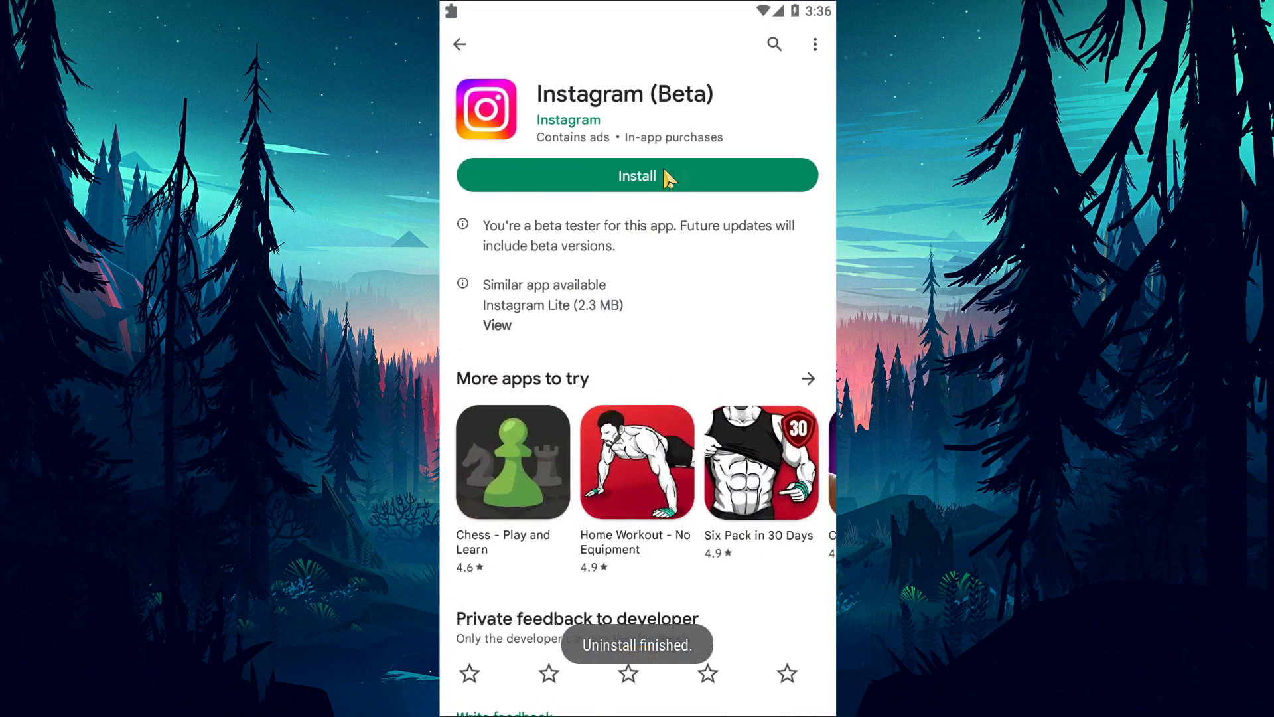
pyautogui.click(650, 180)
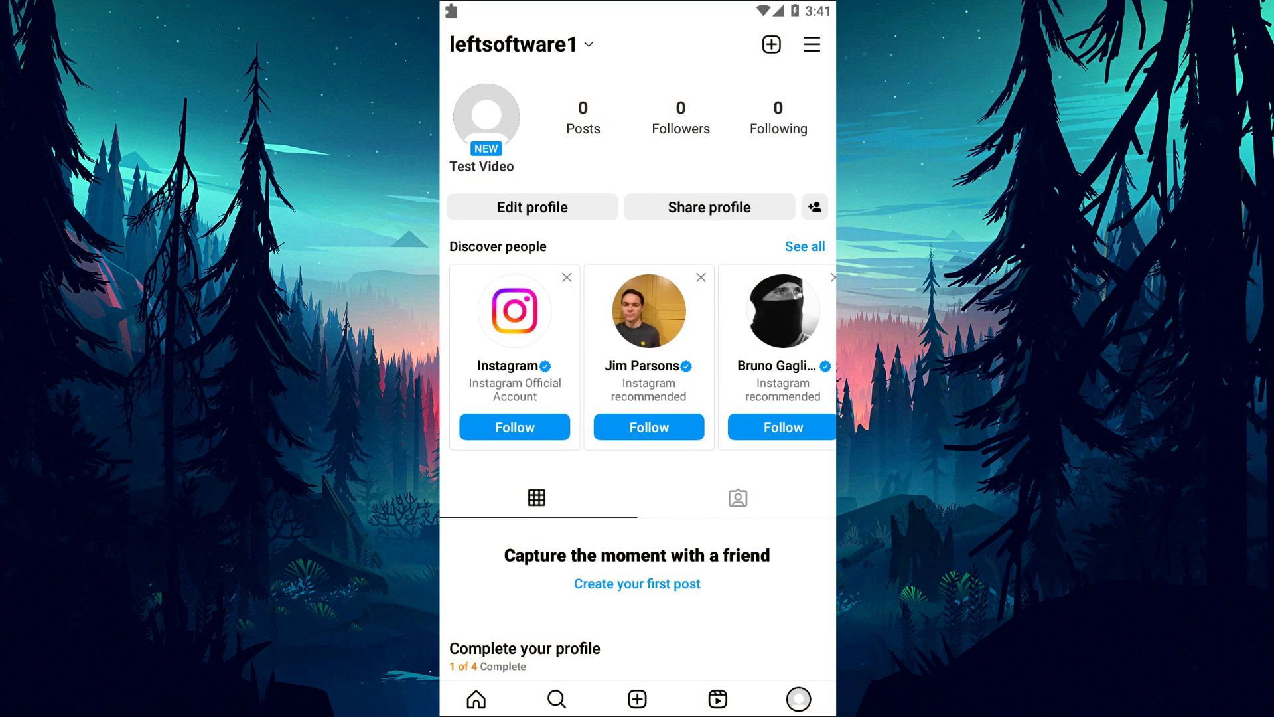
# - From the profile menu's account settings, begin switching to a professional account
pyautogui.click(812, 51)
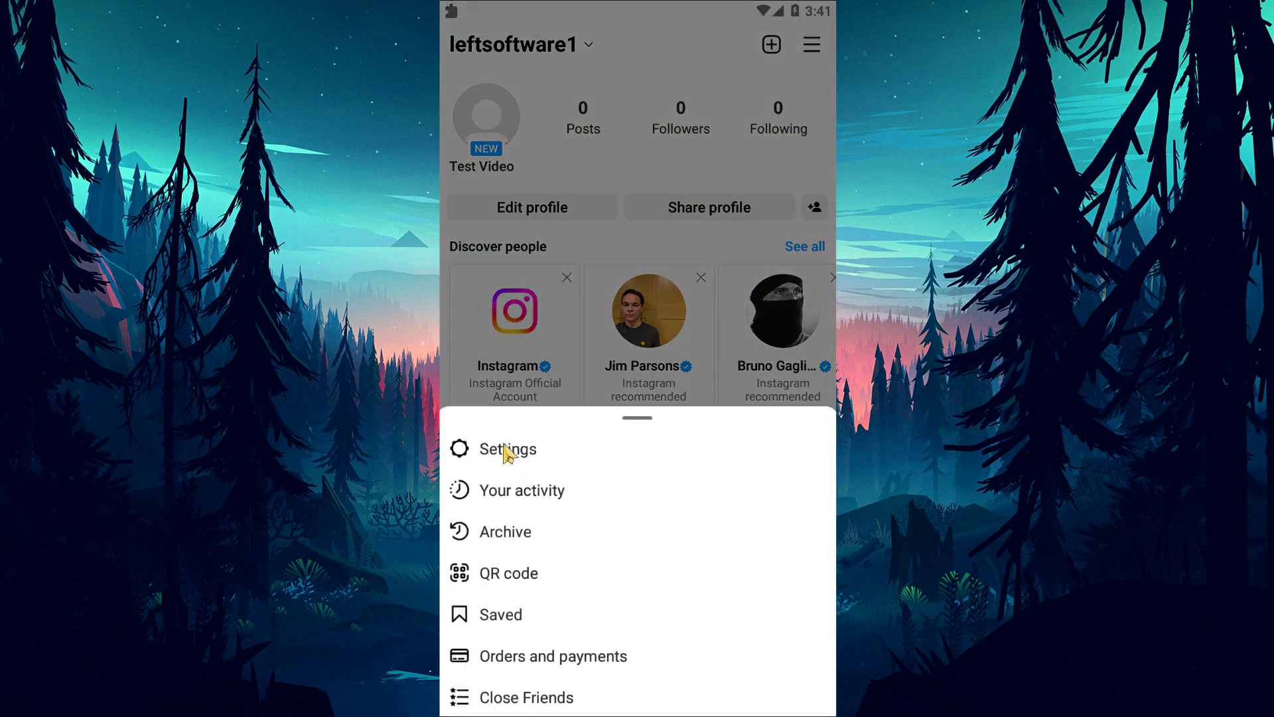
pyautogui.click(504, 452)
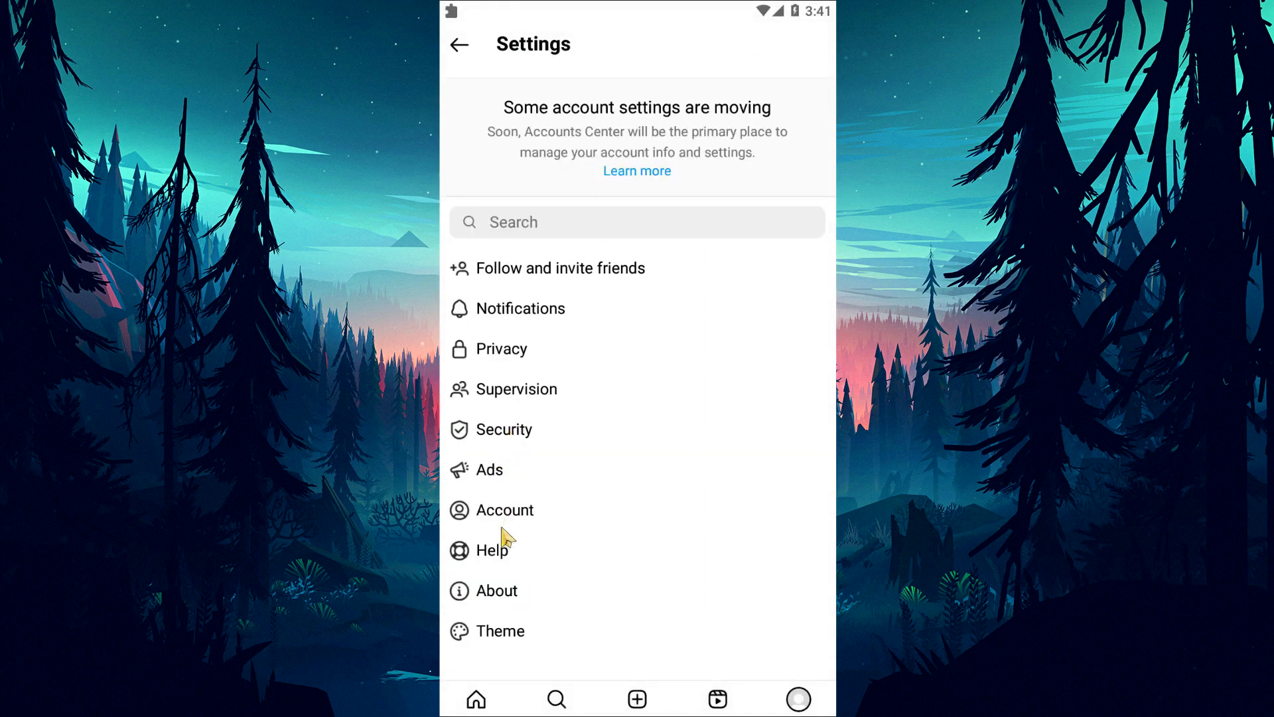
pyautogui.click(502, 521)
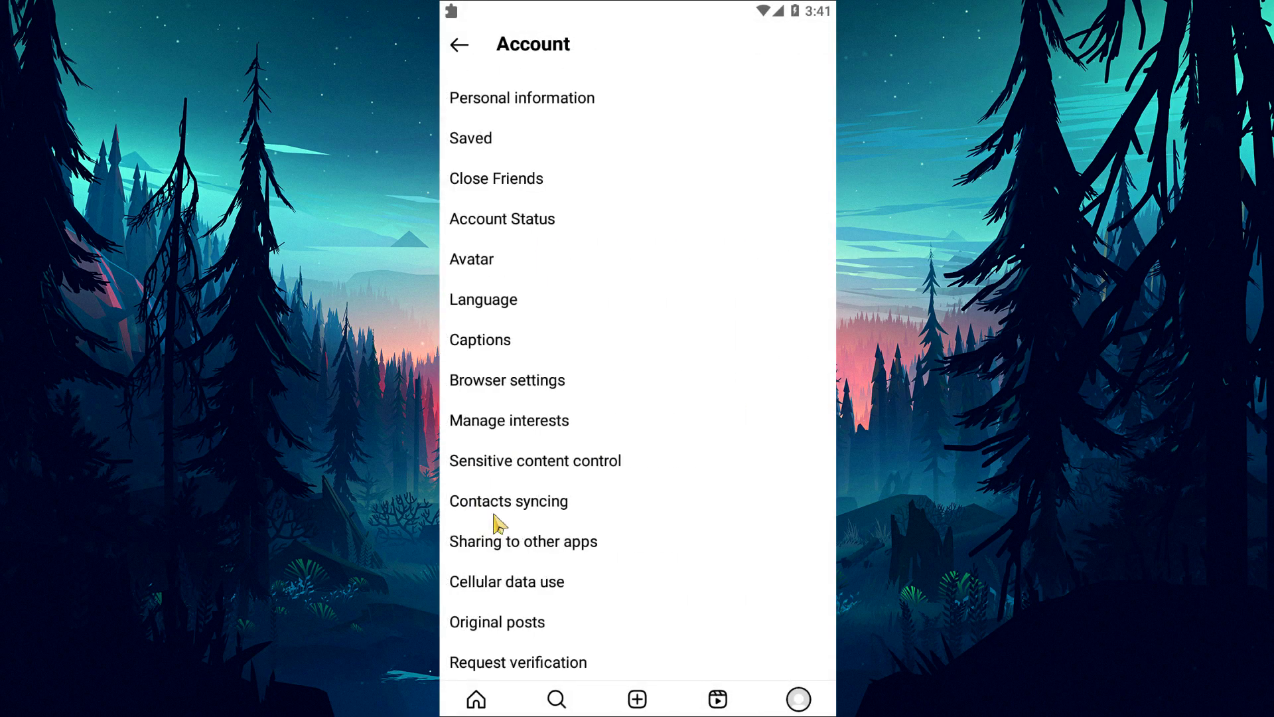
pyautogui.moveTo(529, 624); pyautogui.dragTo(603, 276)
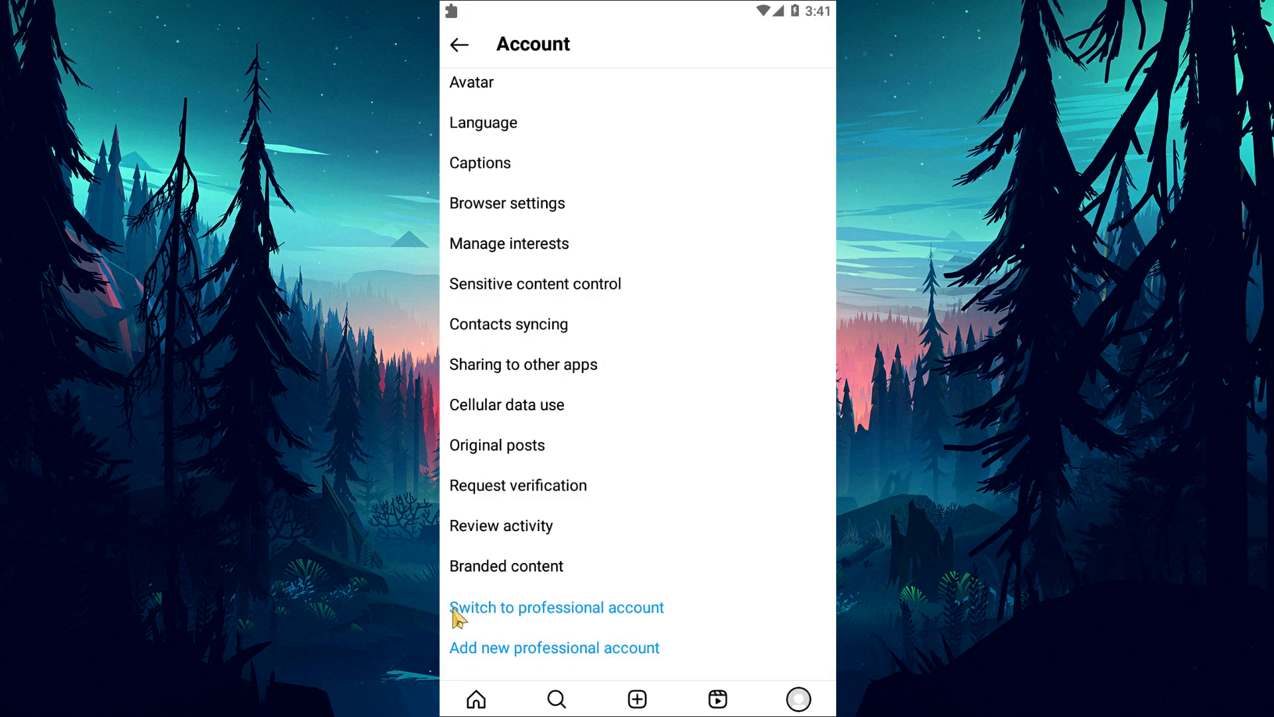
pyautogui.click(636, 613)
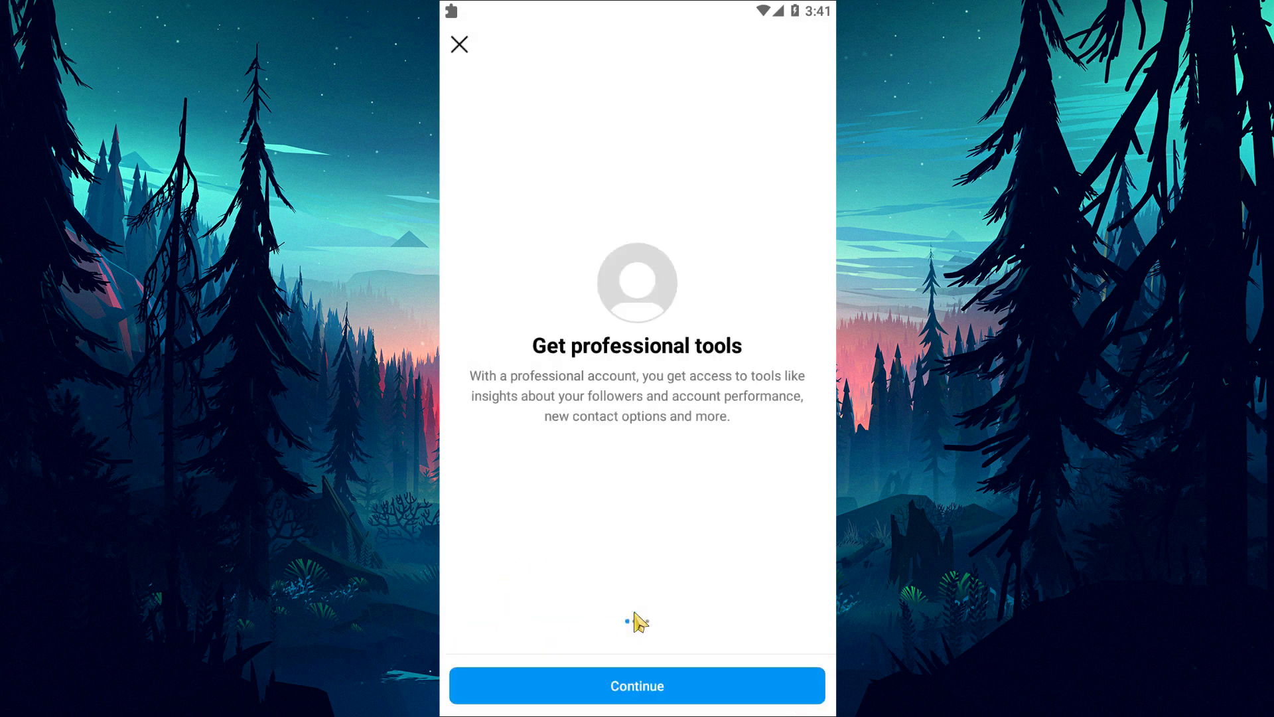
# - Choose the Artist category with a Creator account, accept the safety changes, and close the checklist
pyautogui.click(641, 694)
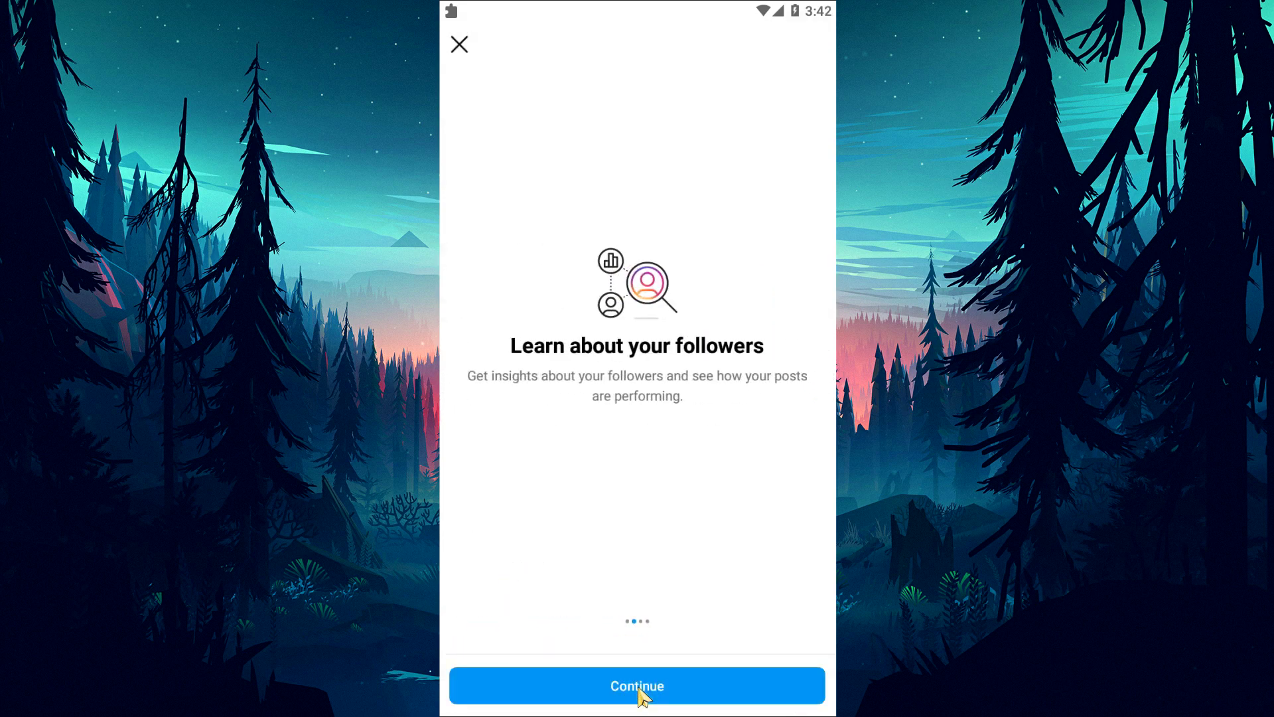
pyautogui.click(640, 691)
pyautogui.click(641, 692)
pyautogui.click(640, 691)
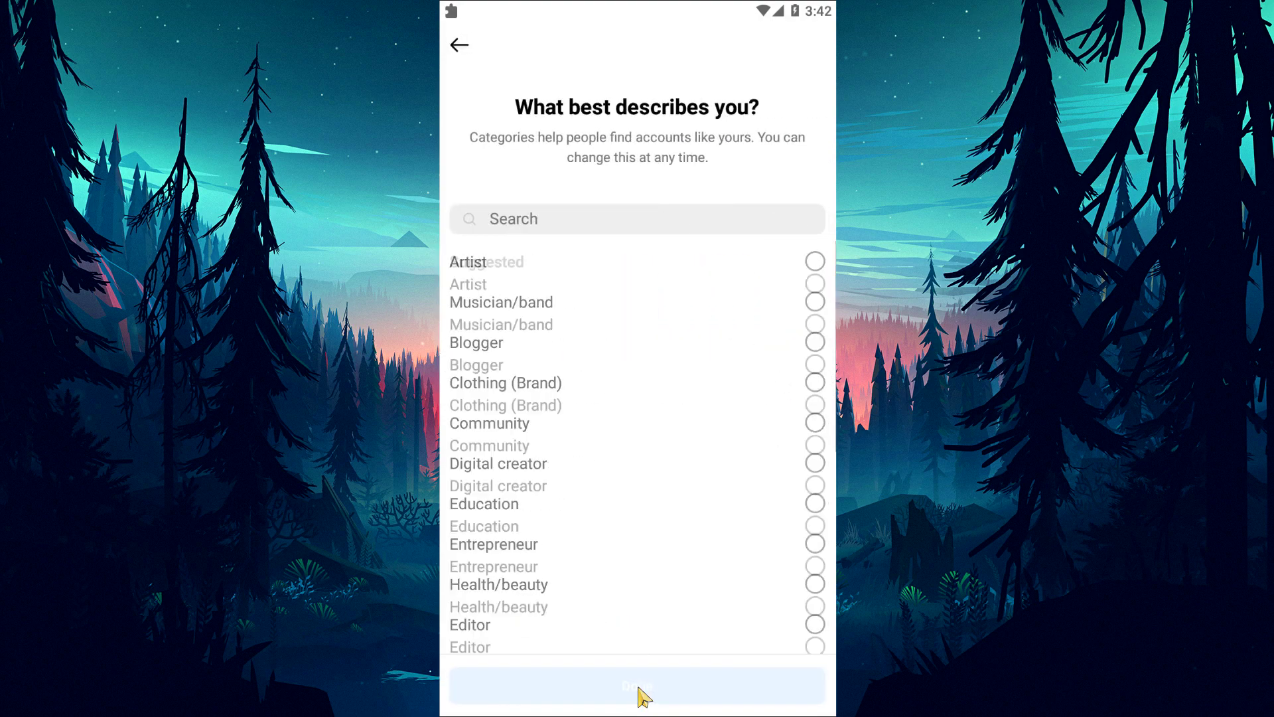
pyautogui.click(600, 303)
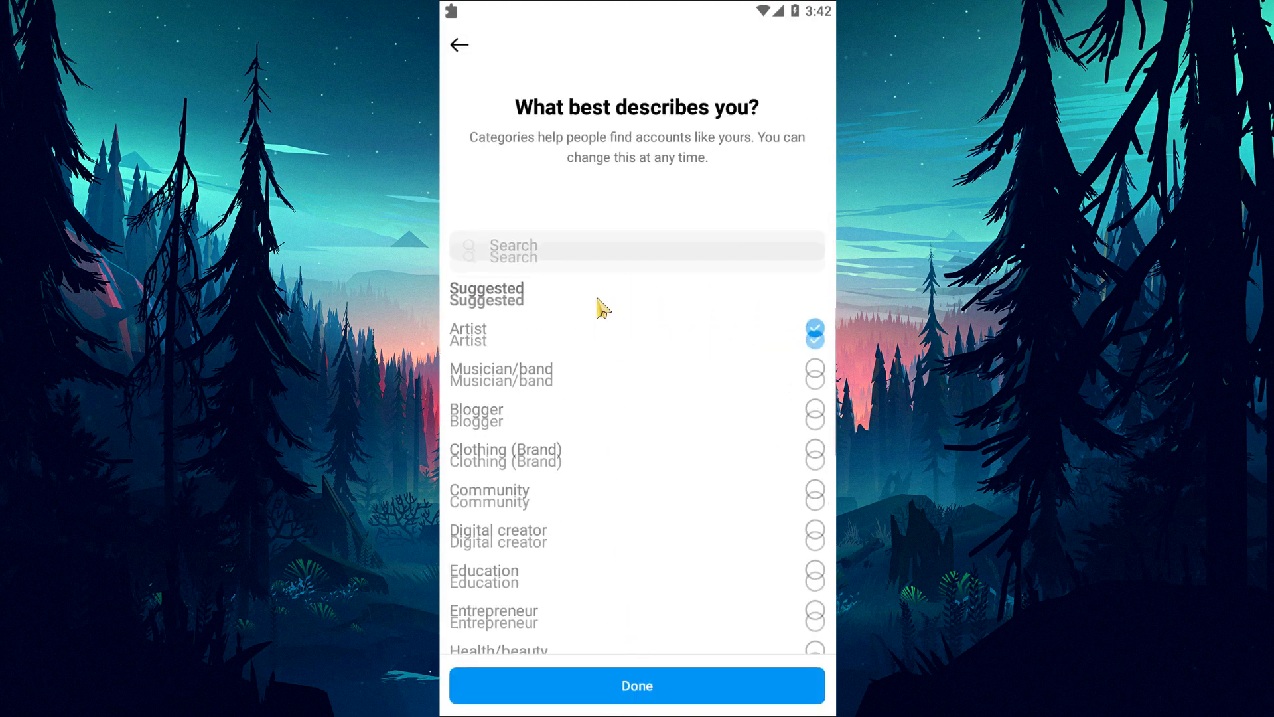
pyautogui.click(578, 690)
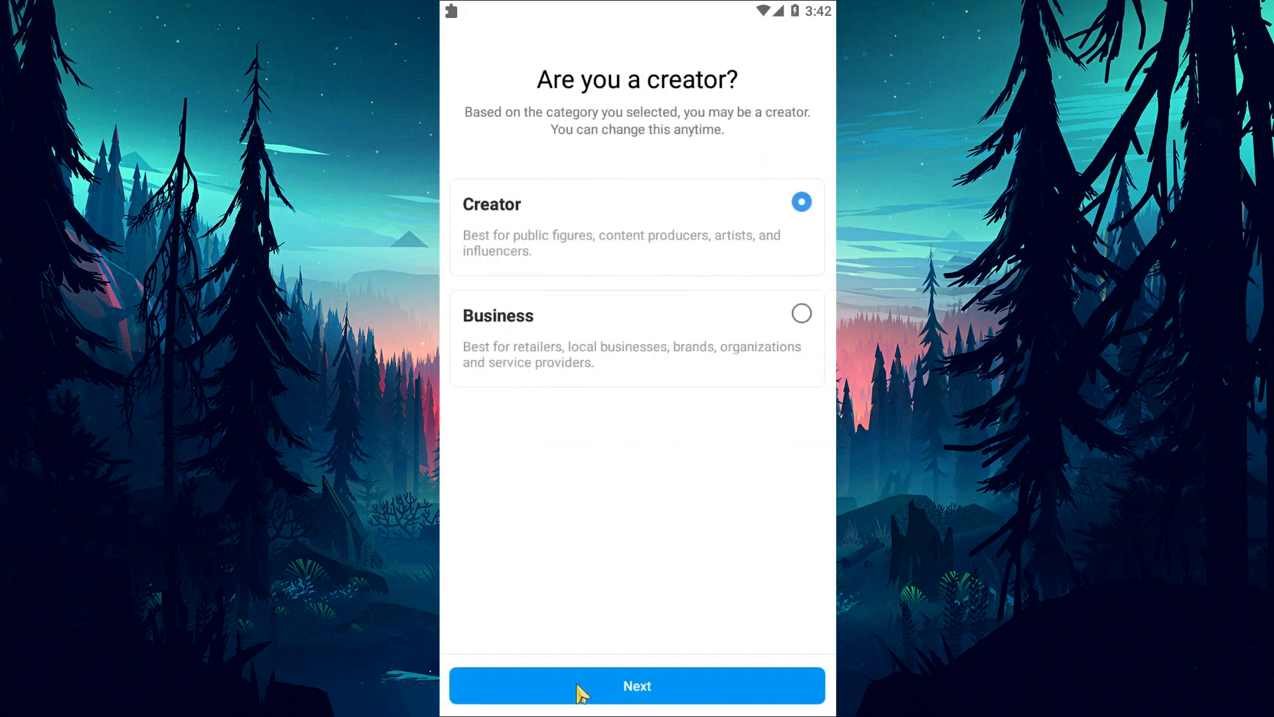
pyautogui.click(577, 690)
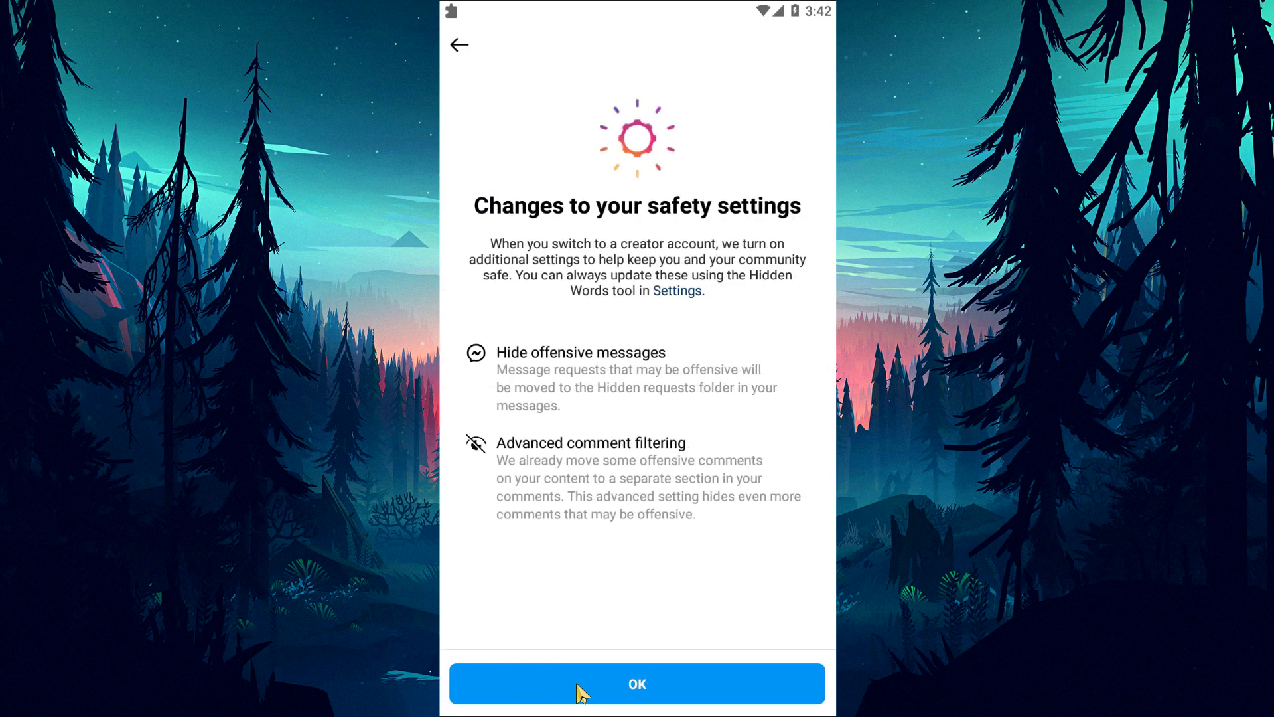
pyautogui.click(578, 690)
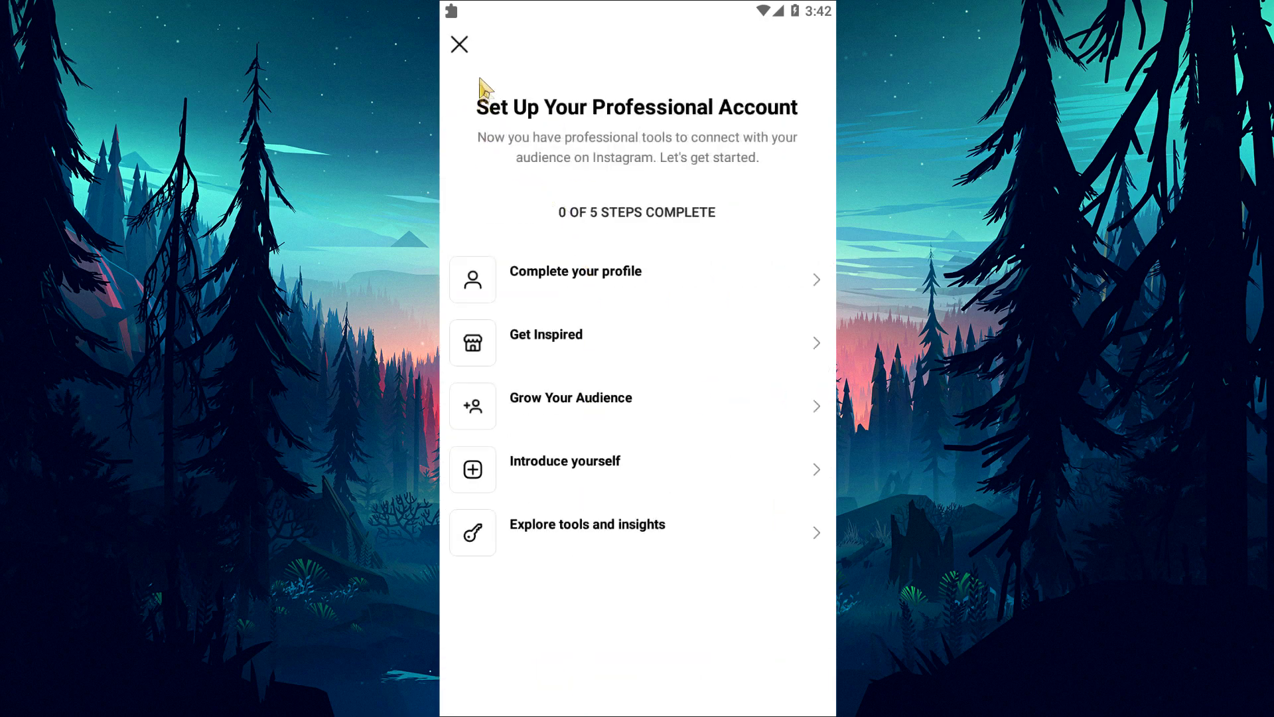
pyautogui.click(460, 45)
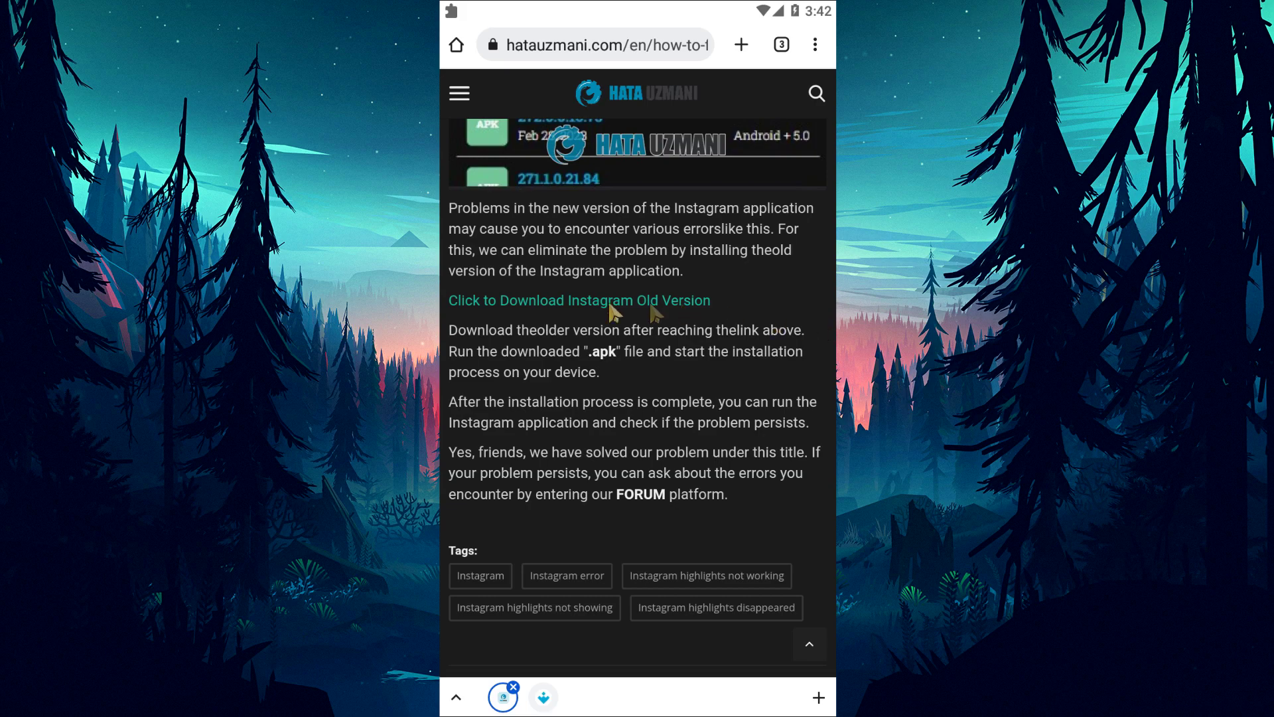
# - Download the Instagram 273.1.0.16.72 APK from the old-versions list and verify it finished
pyautogui.click(691, 304)
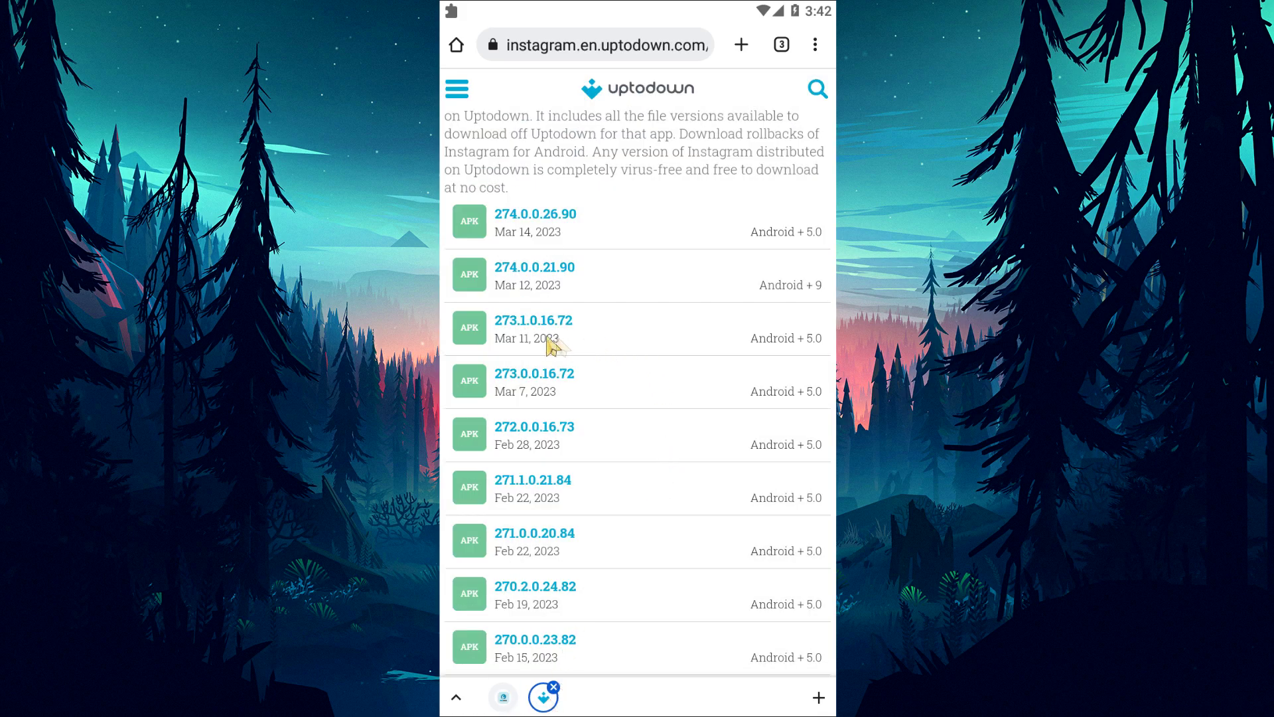
pyautogui.click(528, 324)
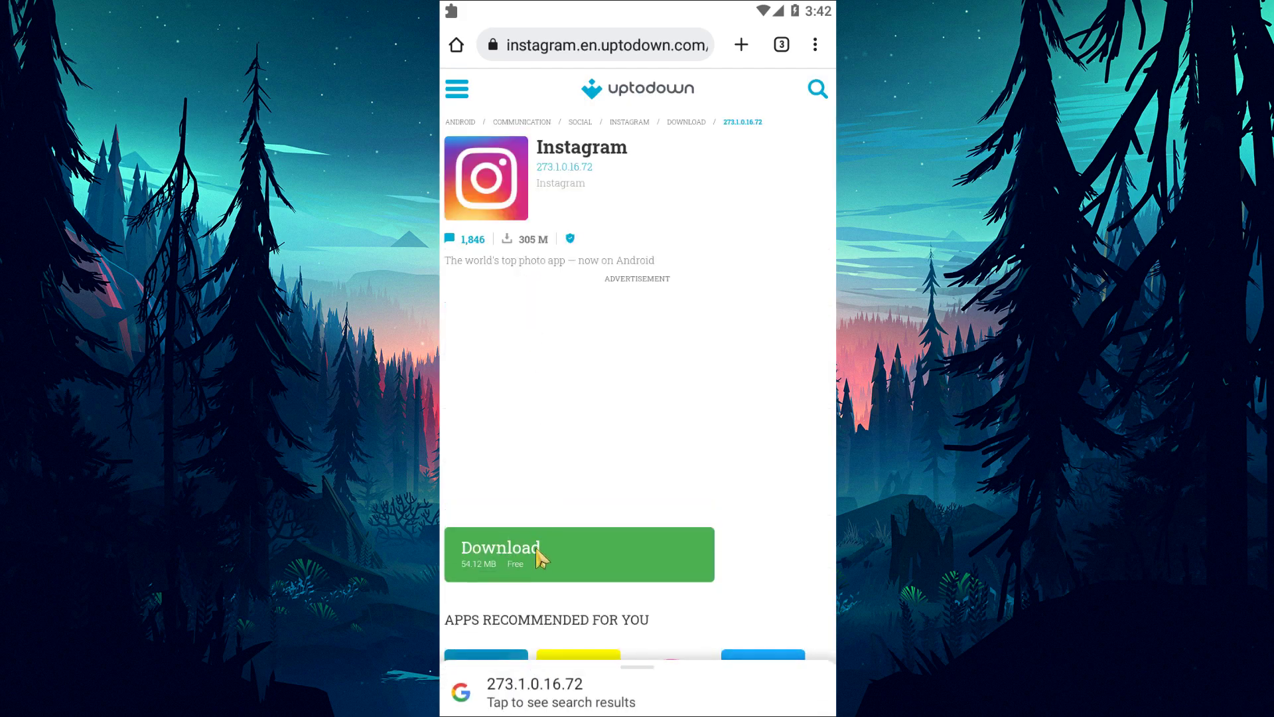
pyautogui.click(536, 556)
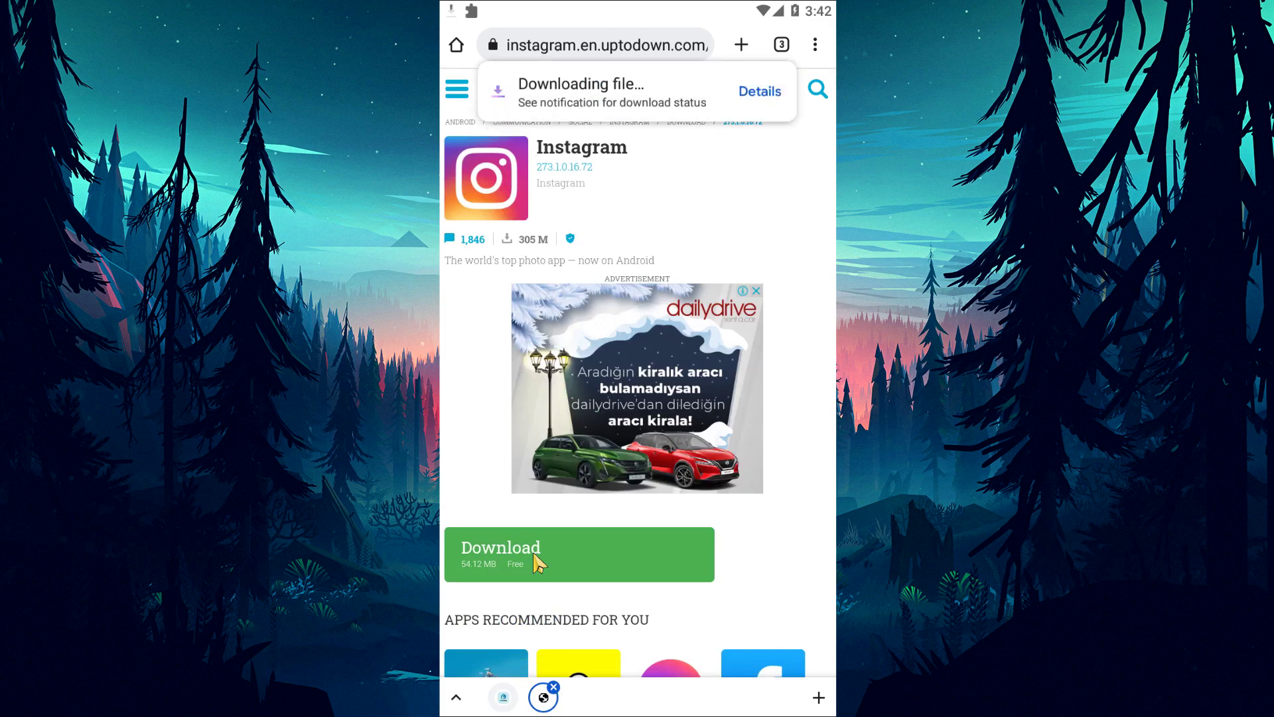
pyautogui.hotkey('alt', 'n')
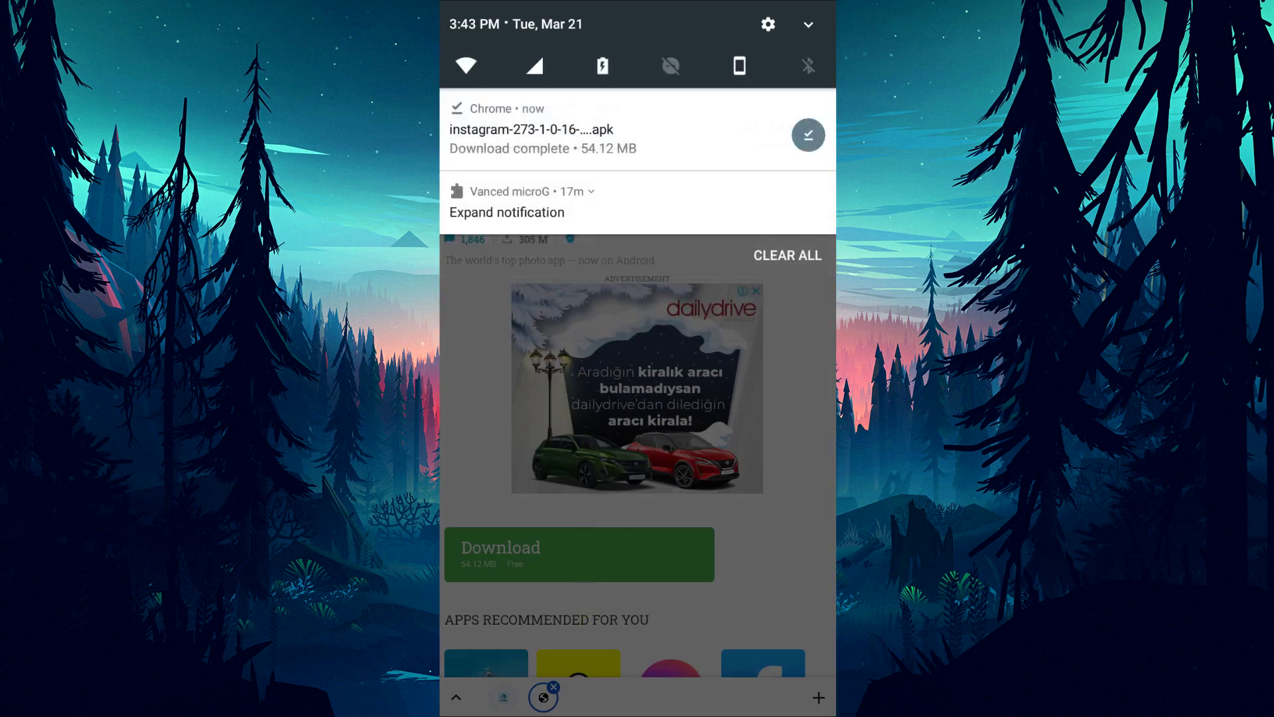
pyautogui.press('Escape')
pyautogui.press('Home')
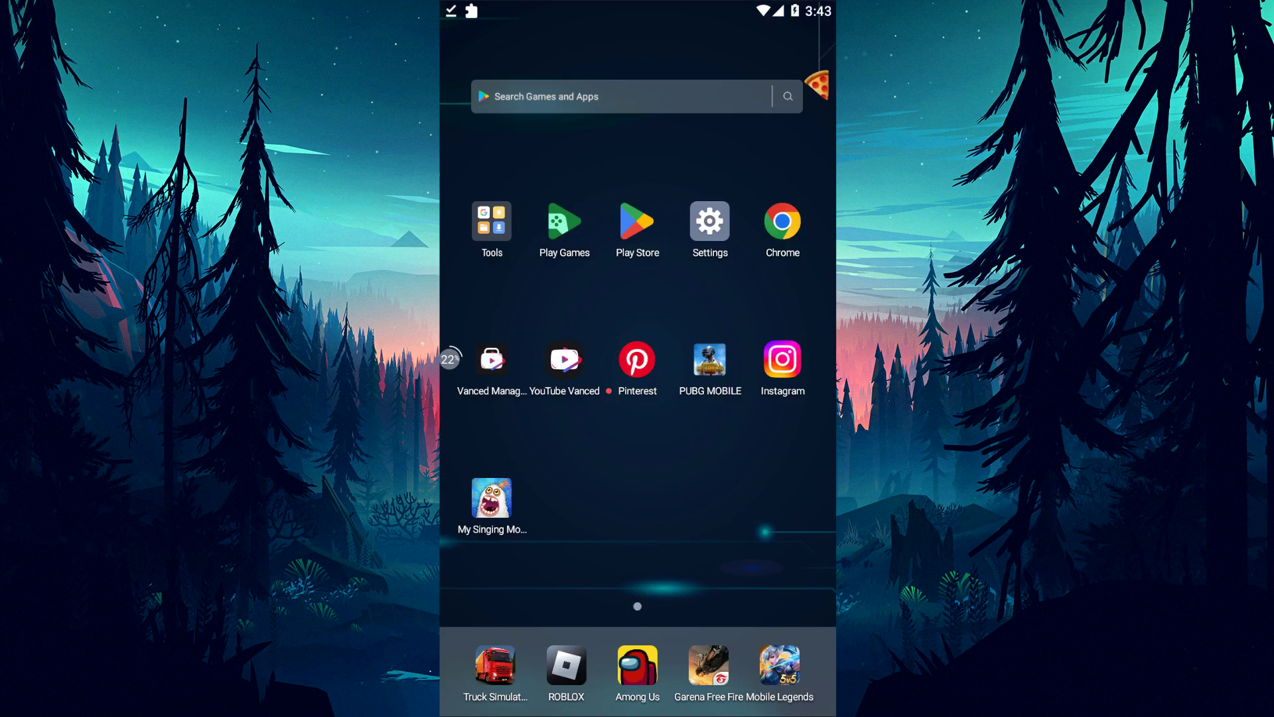
# - Uninstall the current Instagram app from the home screen
pyautogui.click(790, 369)
pyautogui.click(779, 499)
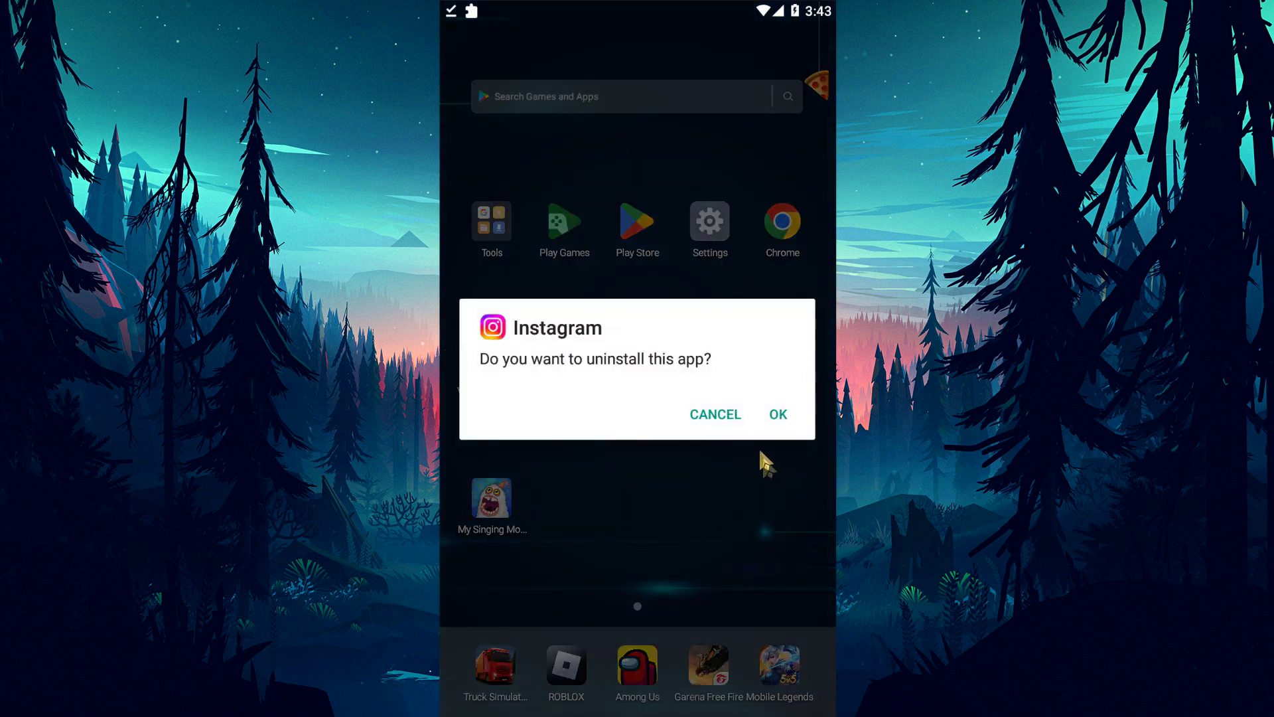
pyautogui.click(778, 417)
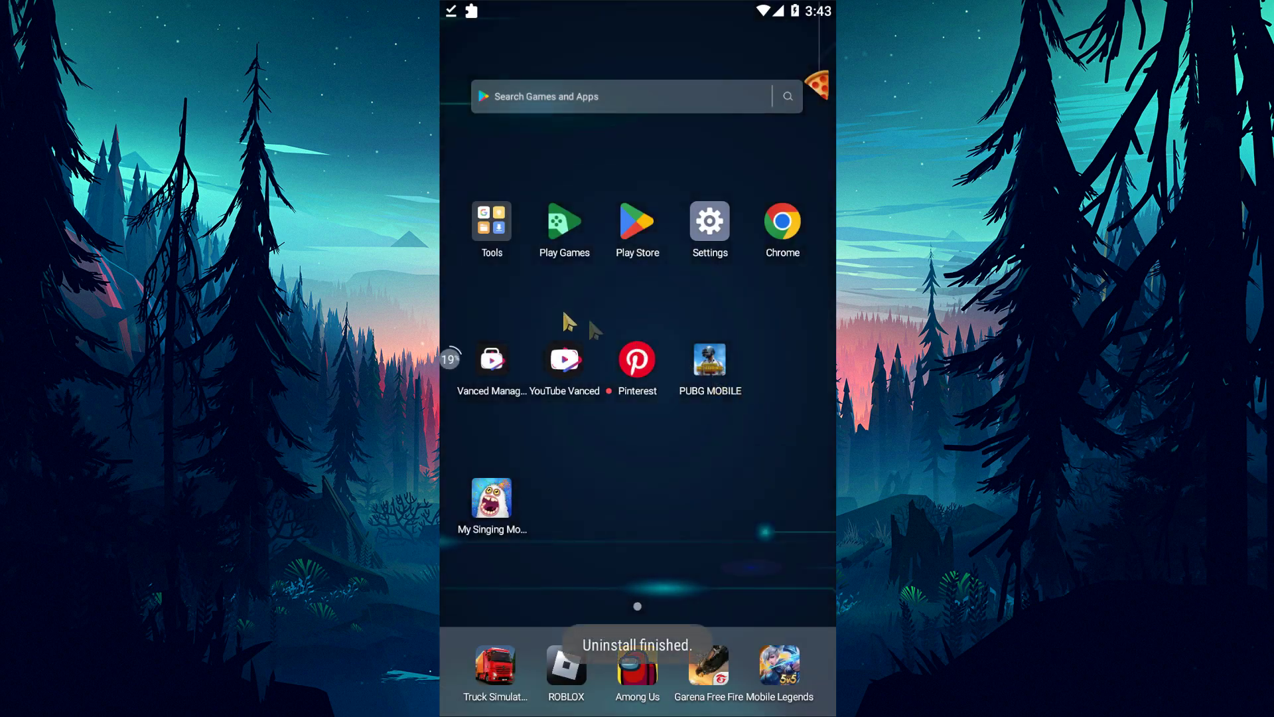
# - Install instagram-273-1-0-16-72.apk from the Download folder via Tools > File Manager
pyautogui.click(490, 237)
pyautogui.click(686, 192)
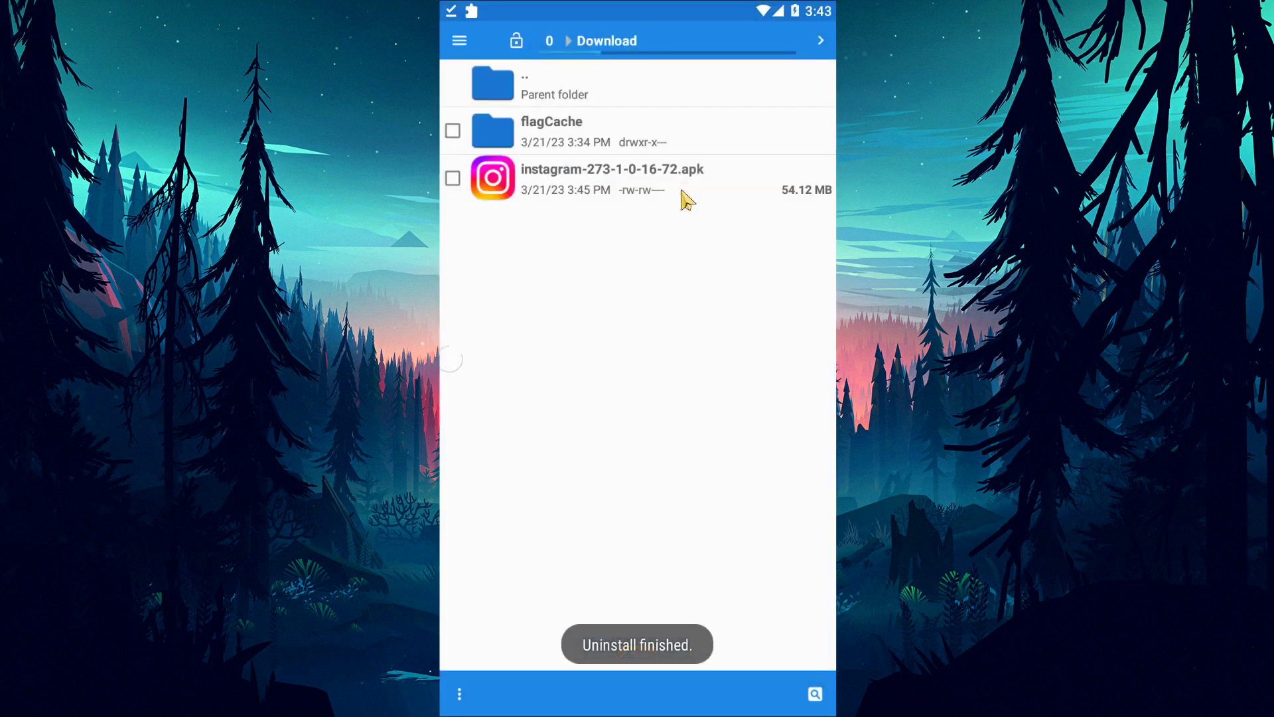
pyautogui.click(624, 189)
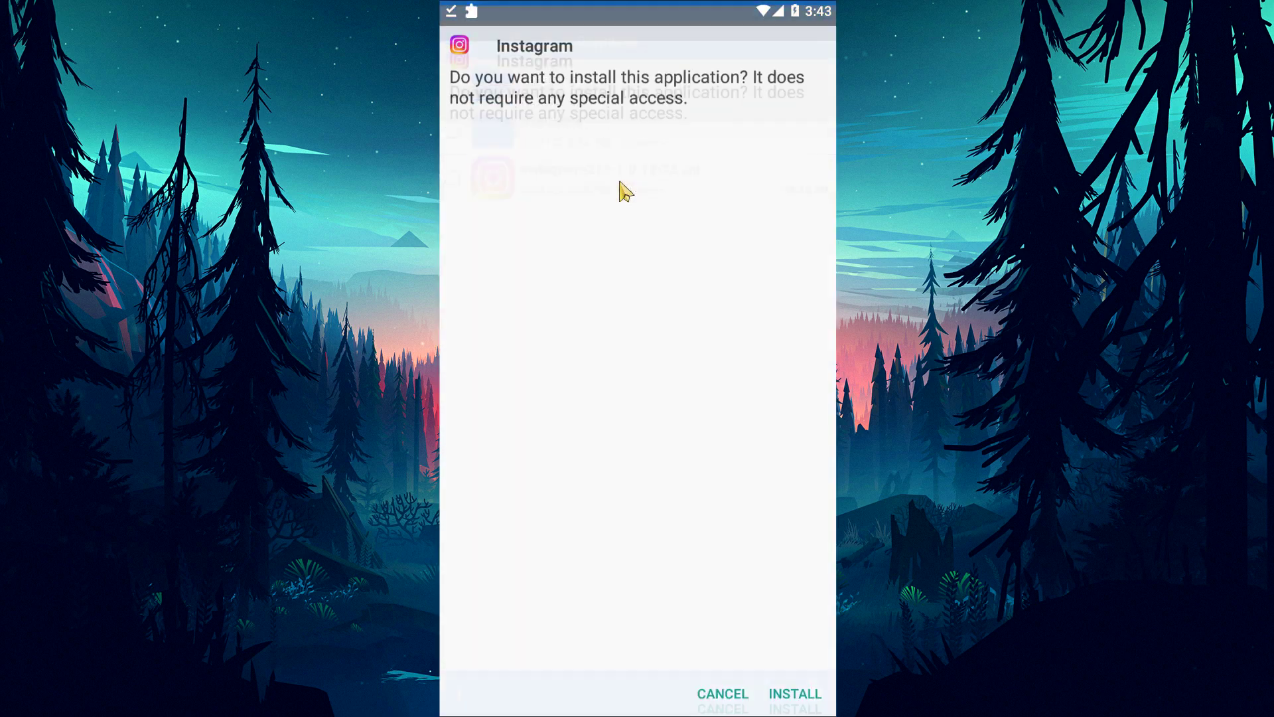
pyautogui.click(800, 690)
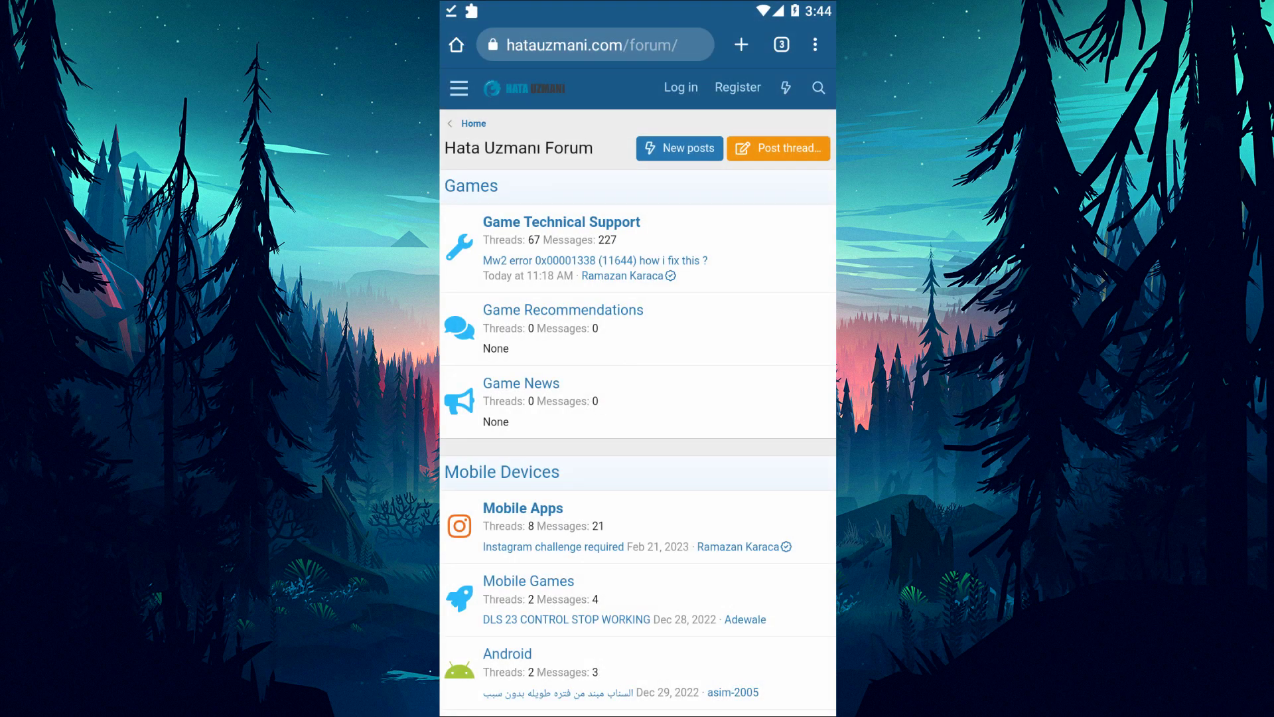
# - Open the 'Post thread in...' chooser listing the Games and Mobile Devices sections
pyautogui.click(778, 148)
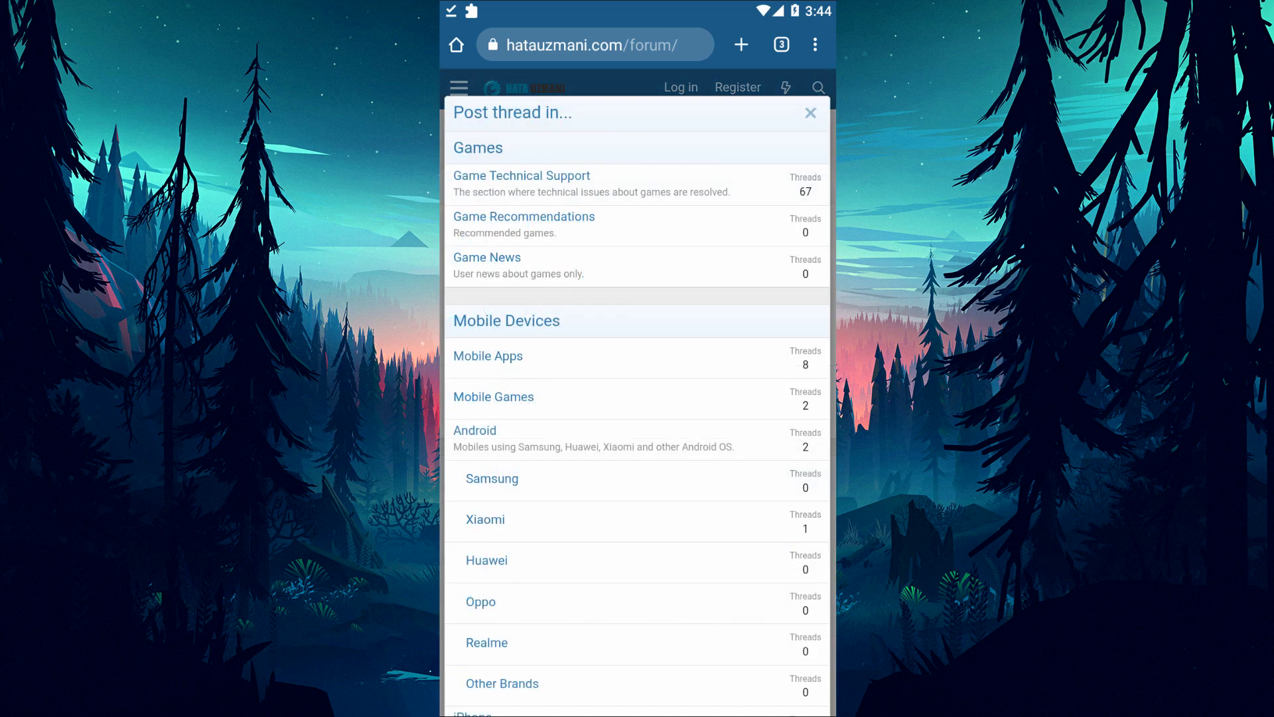